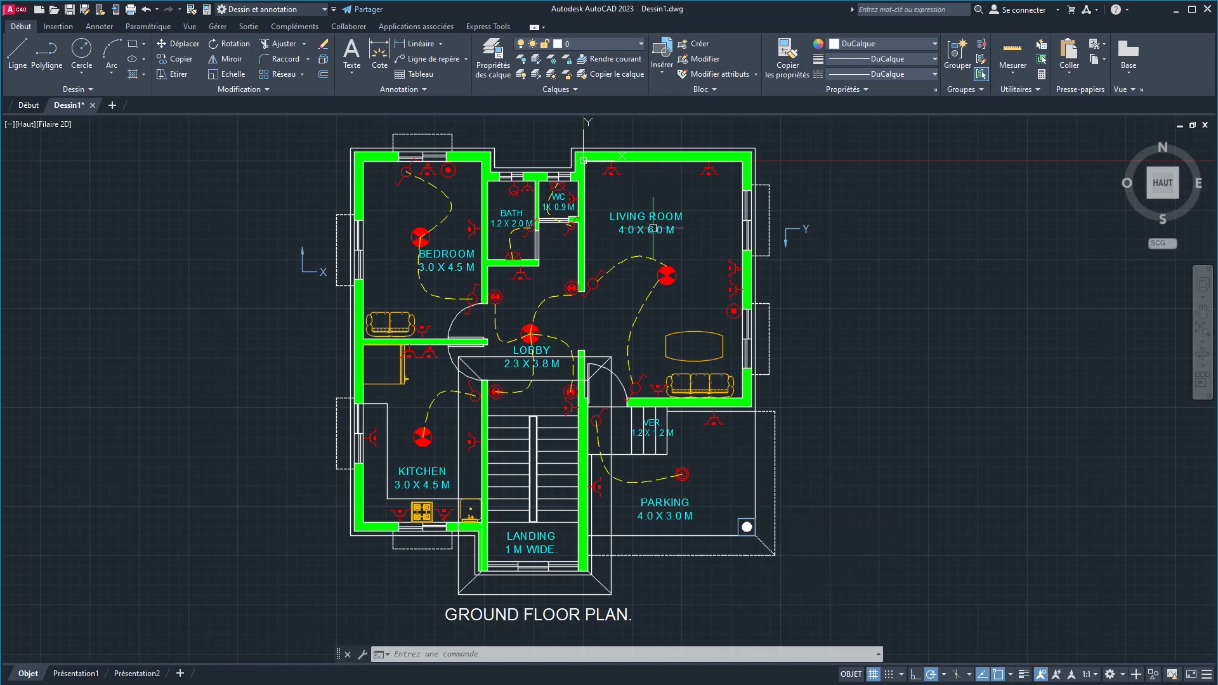
Zoom and pan to the living room's top wall, with the bath and WC beside it
scroll(653, 228, up, 2)
middle_drag(609, 226, 489, 337)
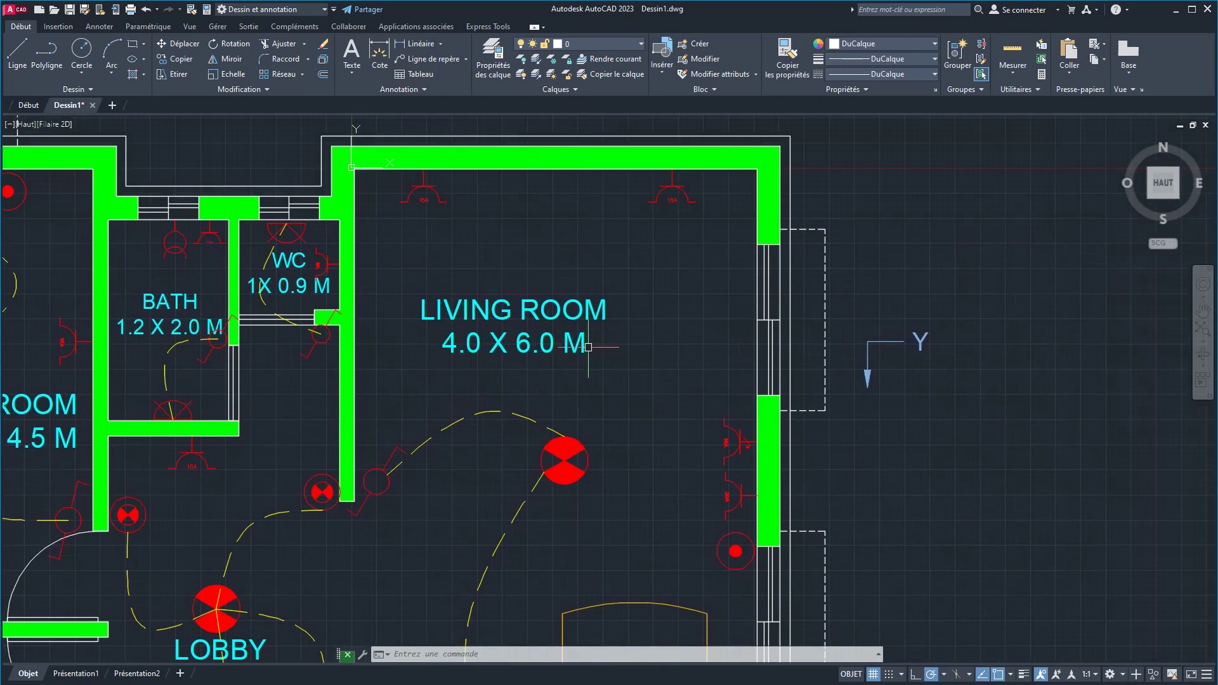
Dimension the living room's top wall corner to corner as 4000, then zoom out to the neighbouring rooms
click(378, 52)
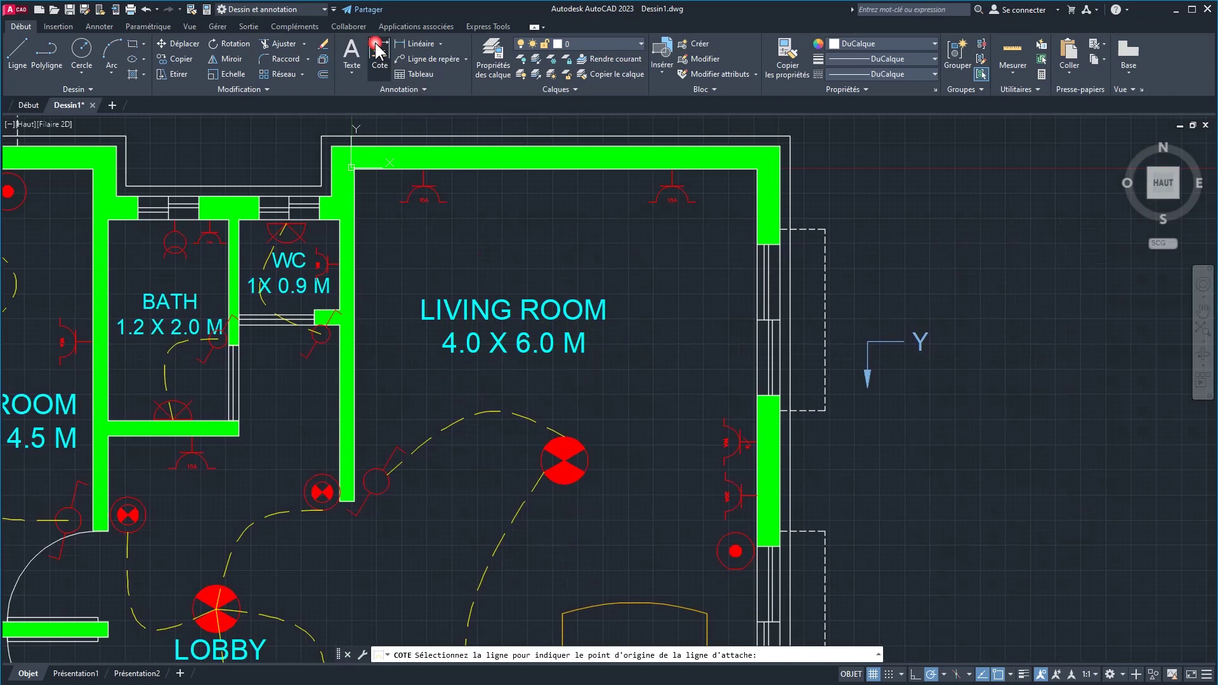
click(352, 168)
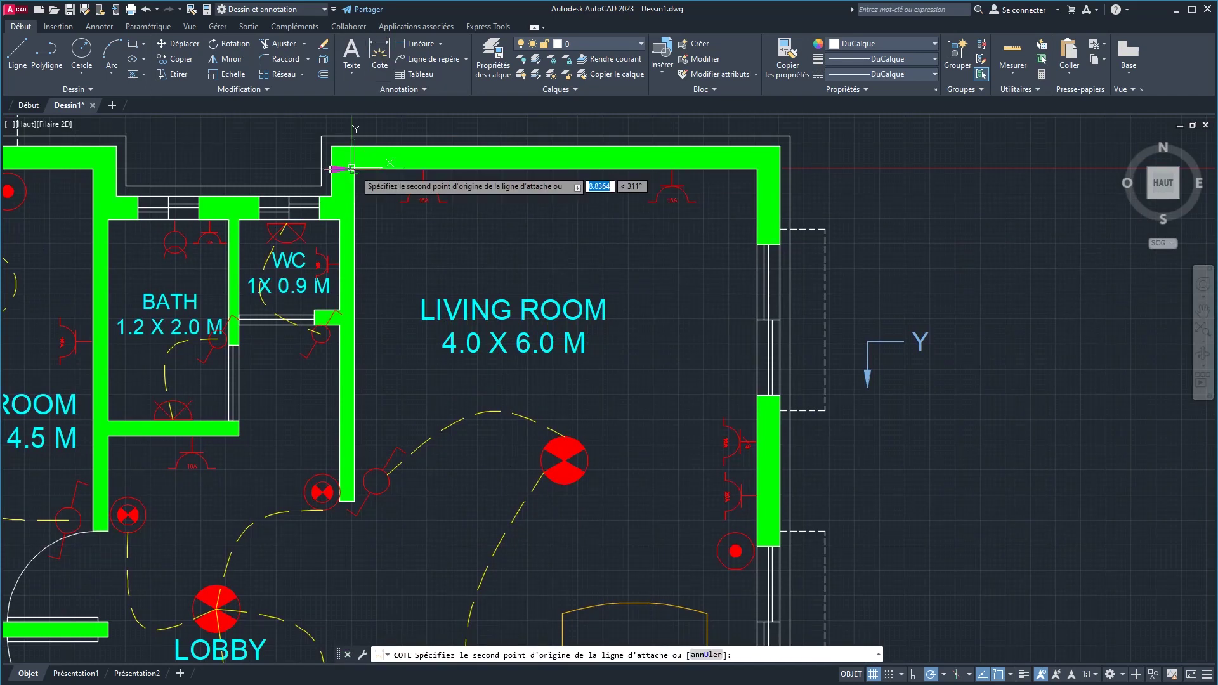
click(755, 169)
click(716, 232)
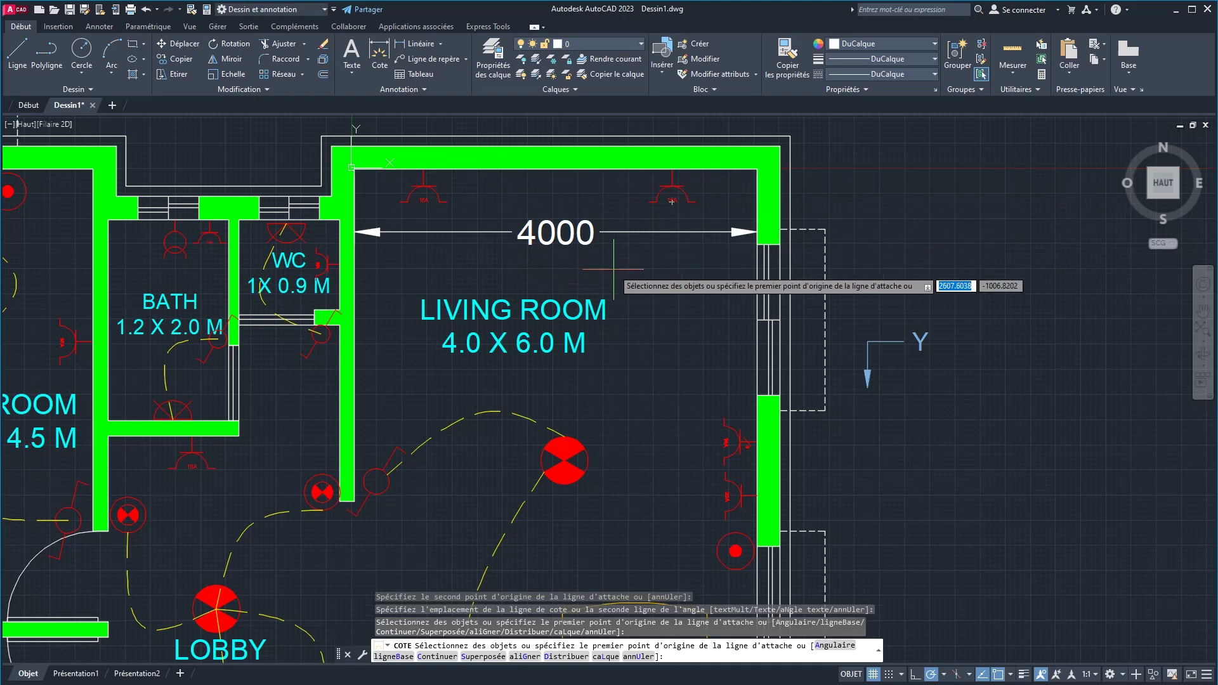
scroll(610, 264, down, 3)
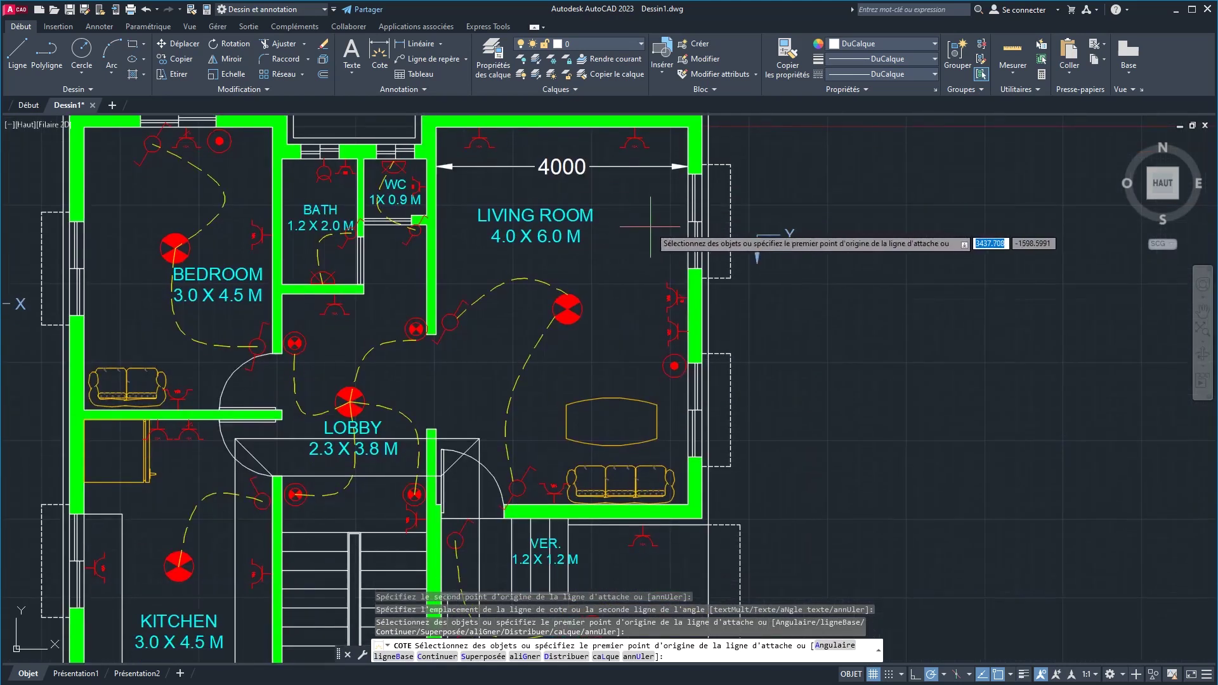
End the dimension command and undo the 4000 living-room dimension
middle_drag(541, 164, 547, 205)
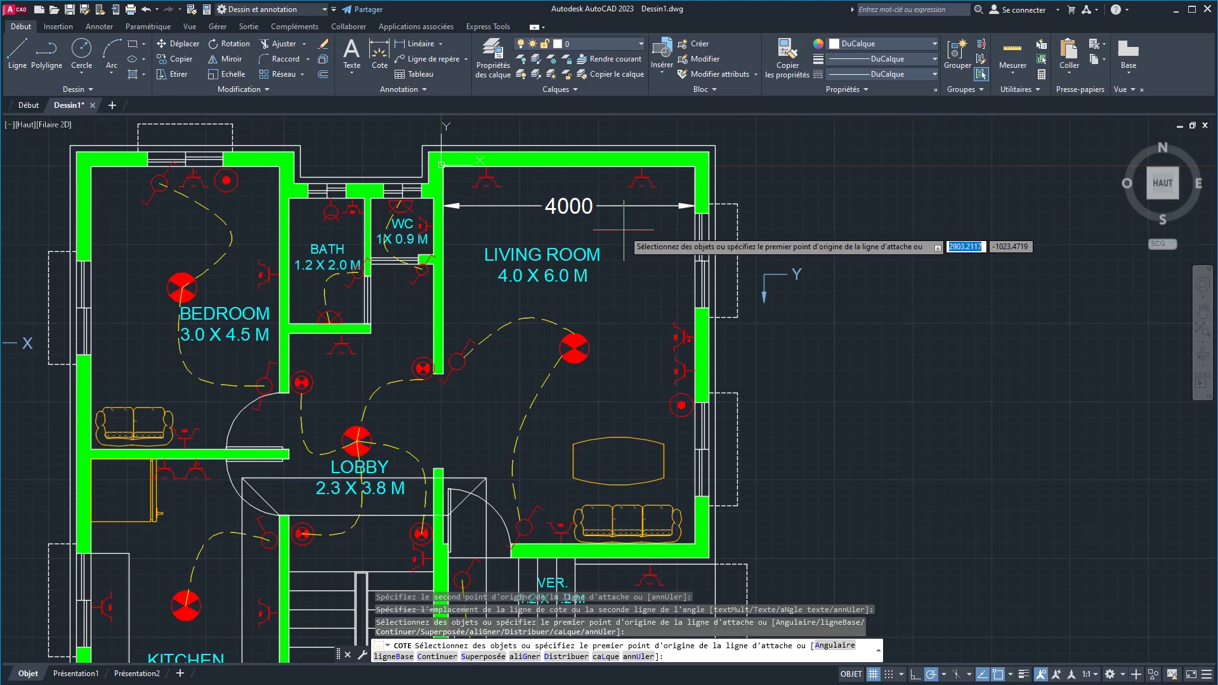
key(Return)
scroll(625, 230, up, 2)
key(ctrl+z)
Zoom out and window-select the entire ground floor plan
scroll(626, 231, down, 5)
mouse_move(625, 230)
middle_down()
mouse_move(601, 175)
mouse_move(525, 198)
middle_up()
scroll(601, 175, down, 2)
drag(350, 125, 692, 519)
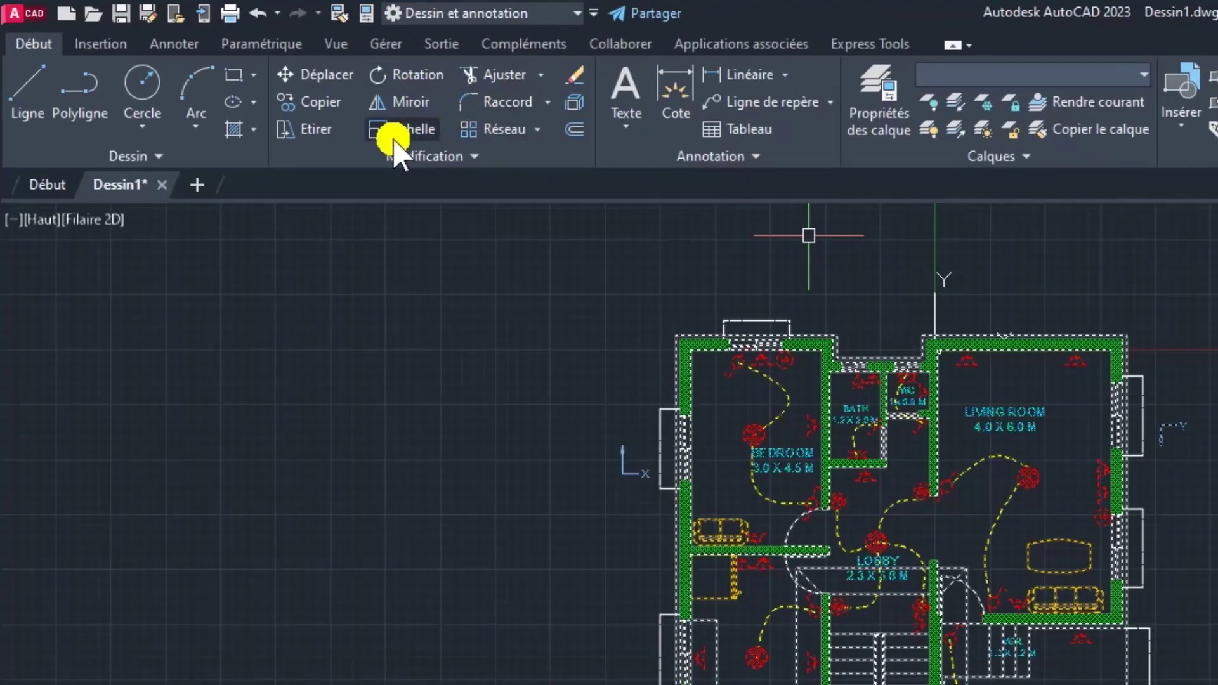
Start scaling the selected plan by reference, based at the living room's top-left corner
click(393, 139)
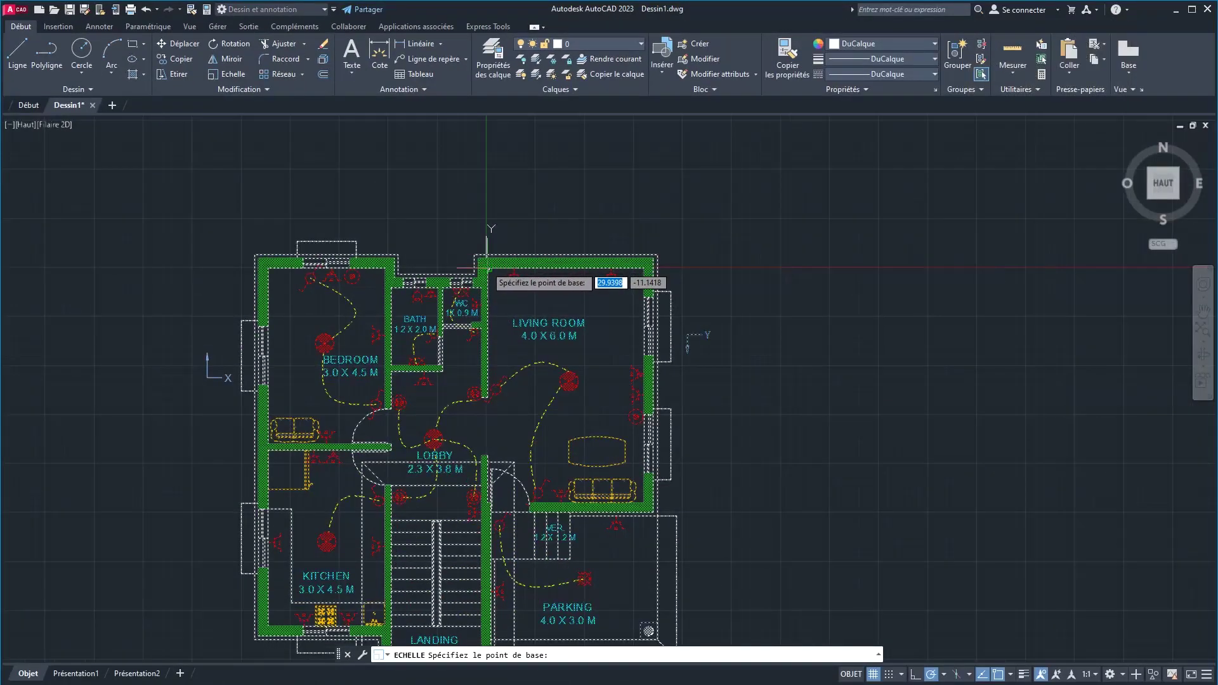
click(487, 268)
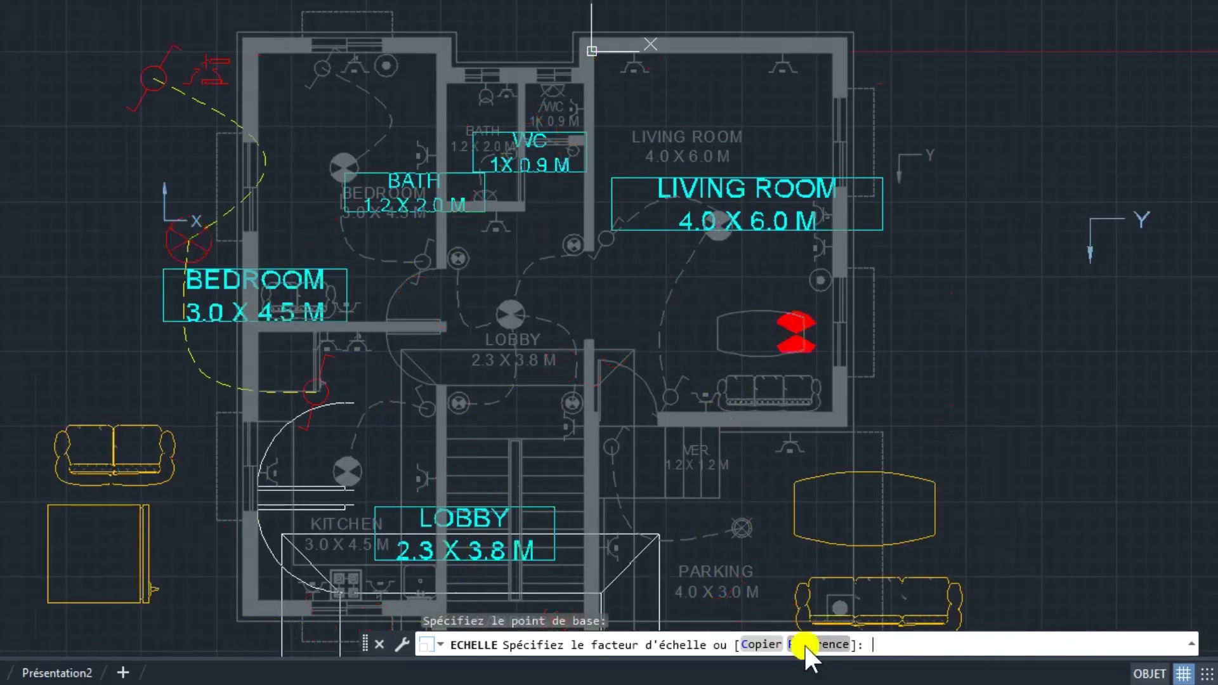
click(806, 645)
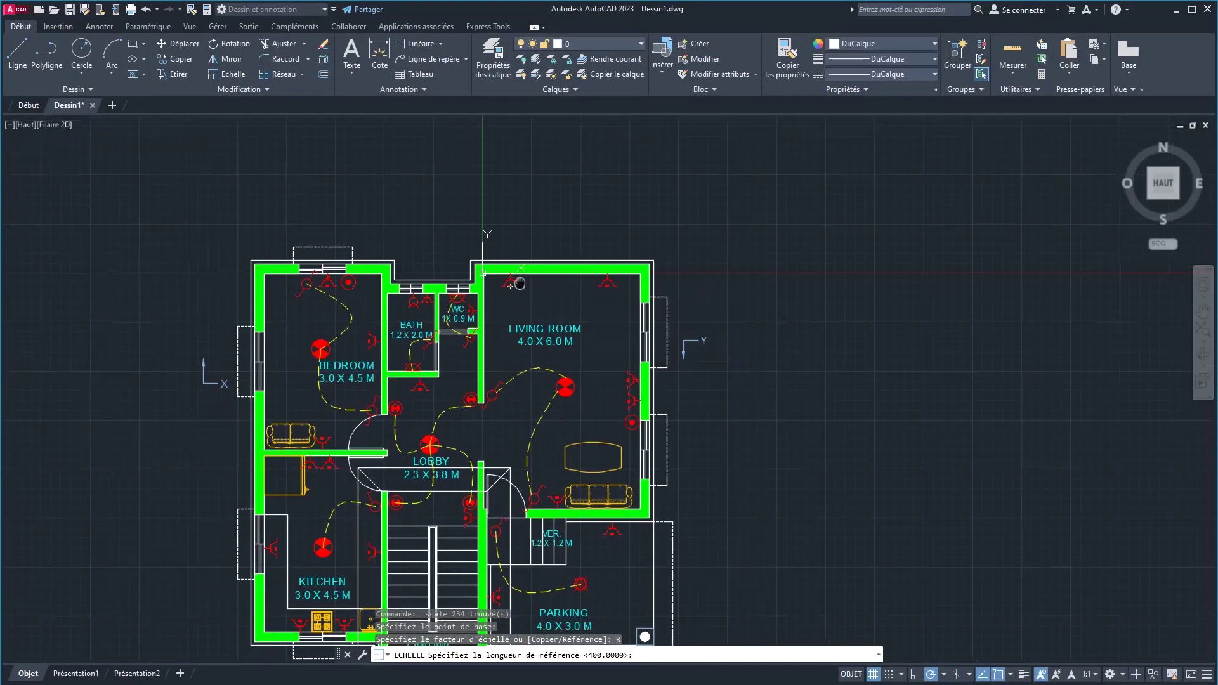
scroll(531, 334, up, 2)
scroll(489, 300, up, 2)
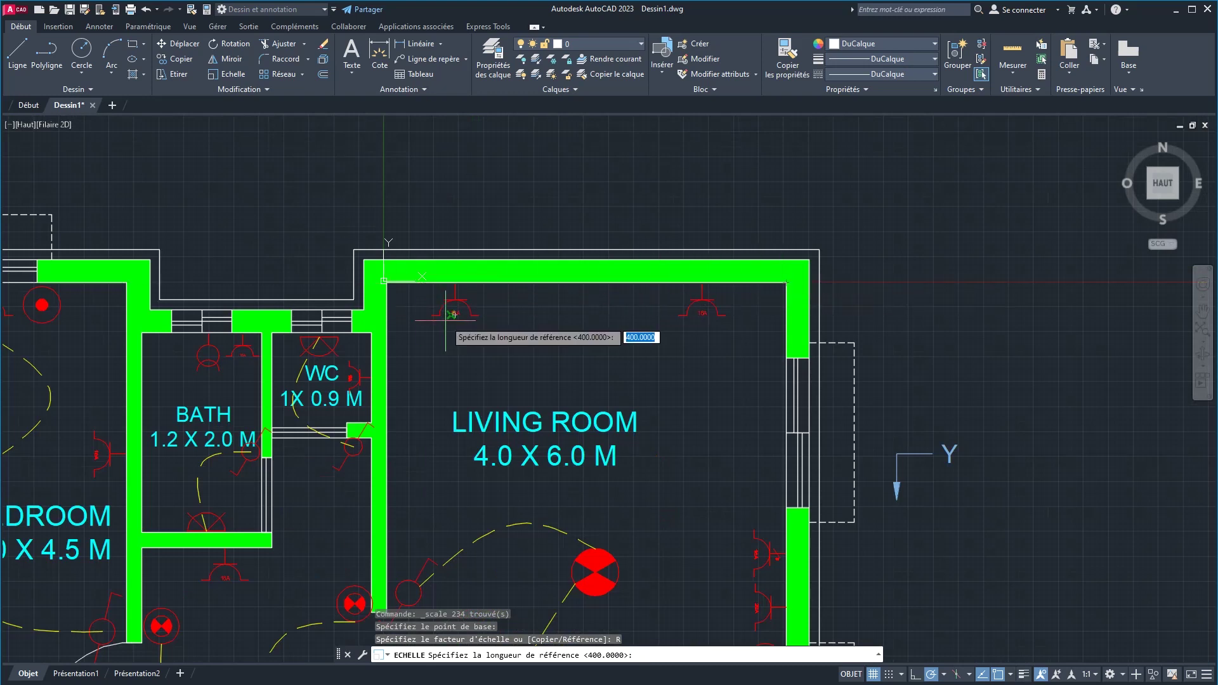
Use the living room's top wall corners as reference and set the new length to 4
scroll(448, 321, down, 6)
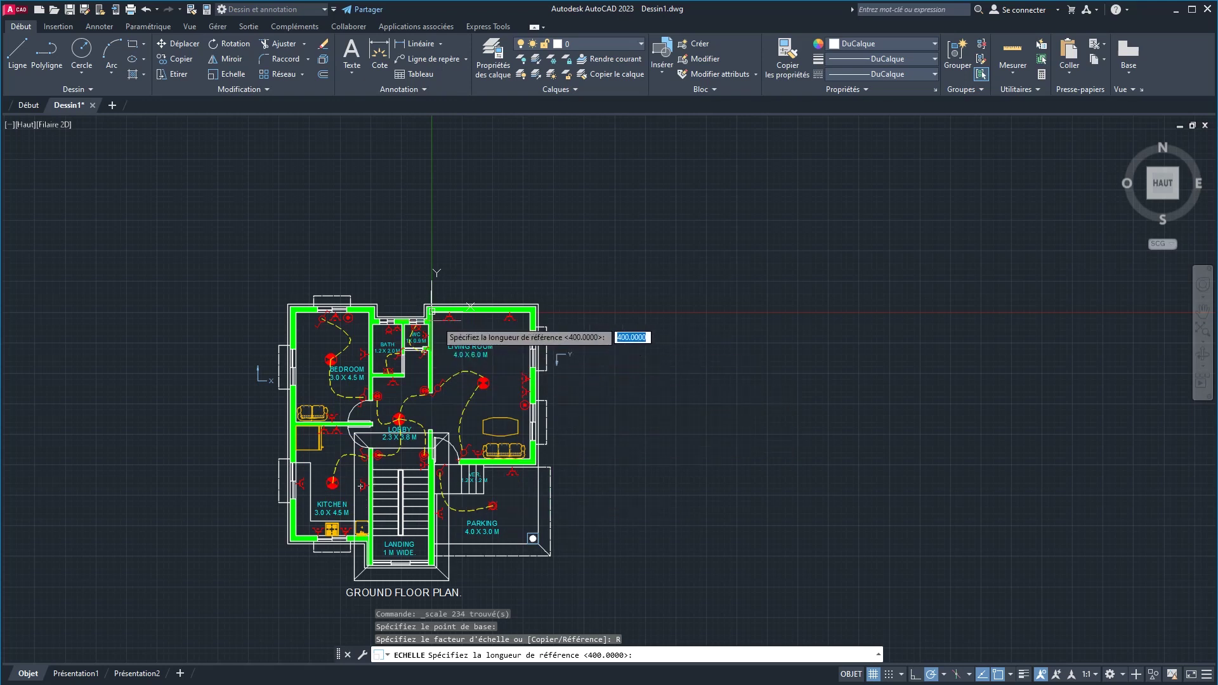
scroll(470, 318, up, 4)
scroll(470, 318, up, 2)
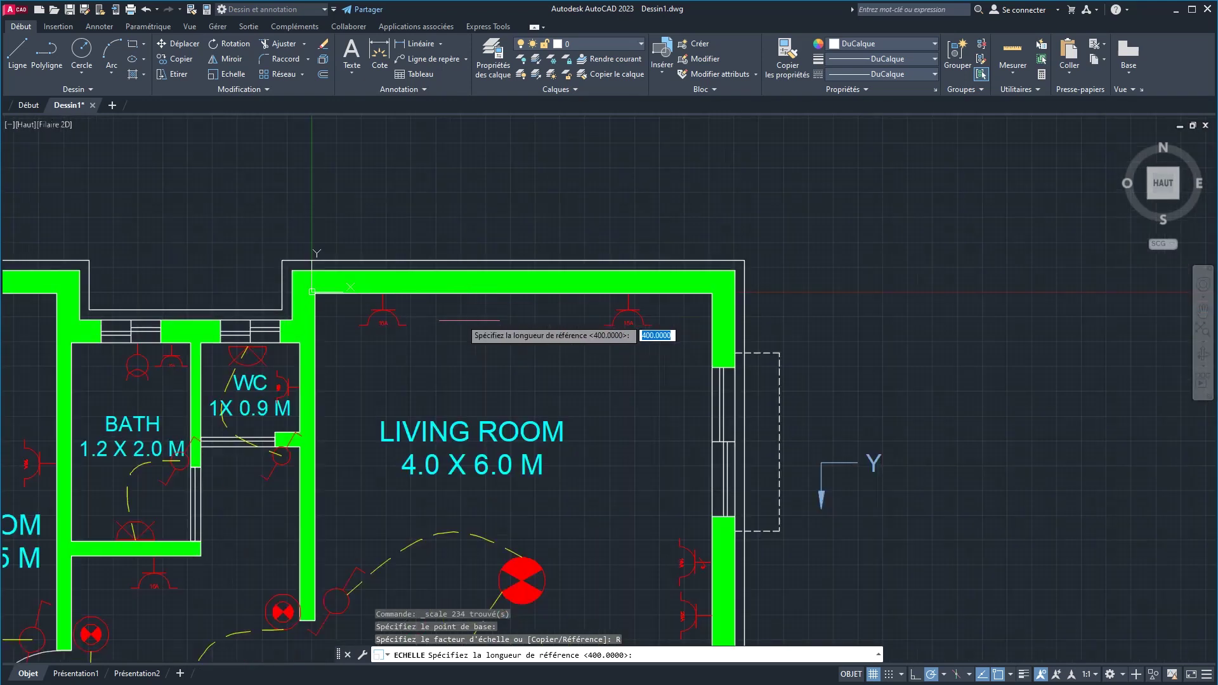
click(313, 292)
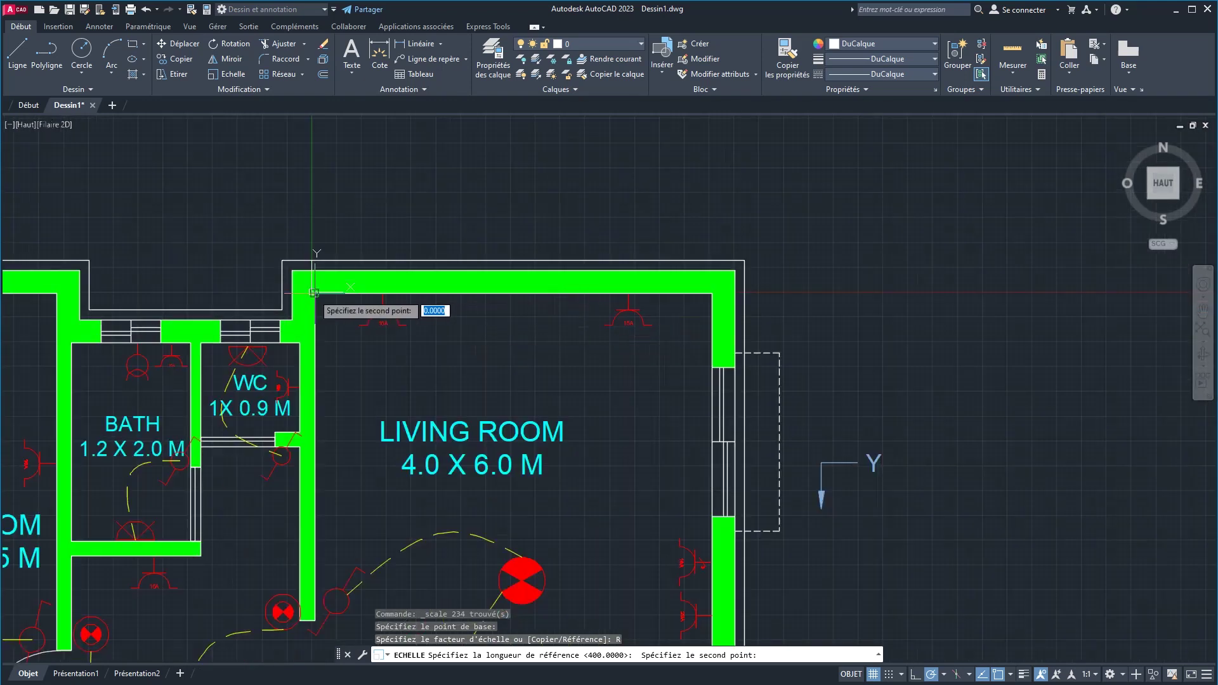
click(711, 293)
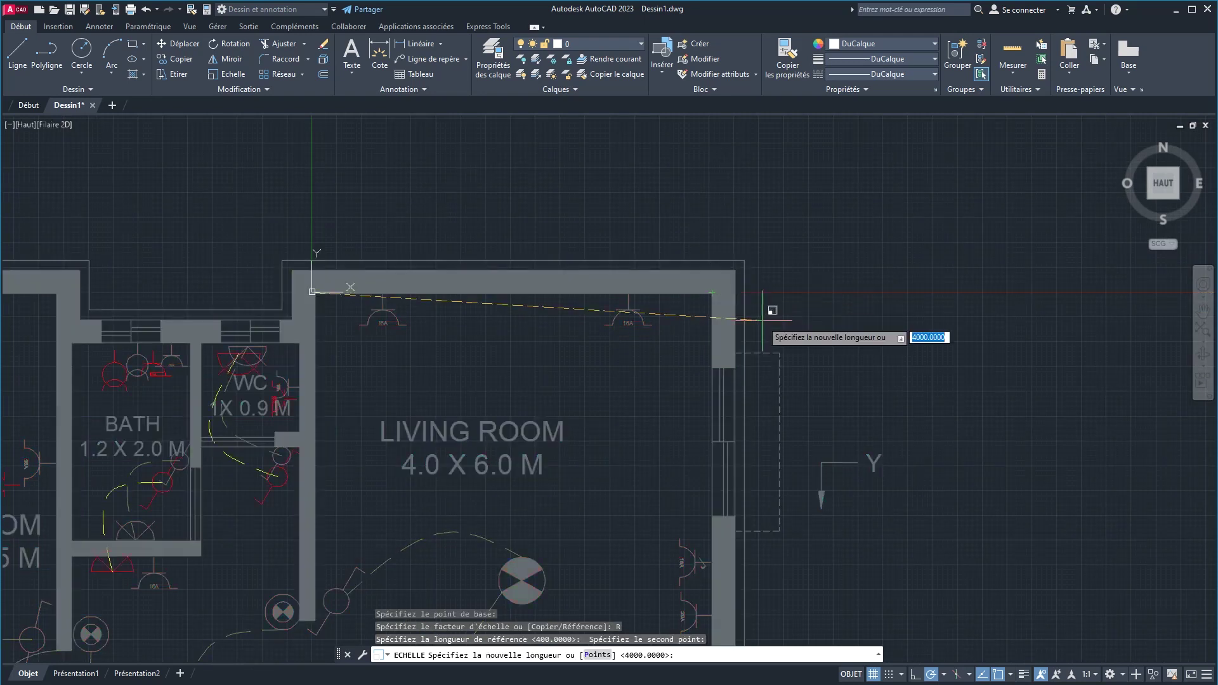
text(4)
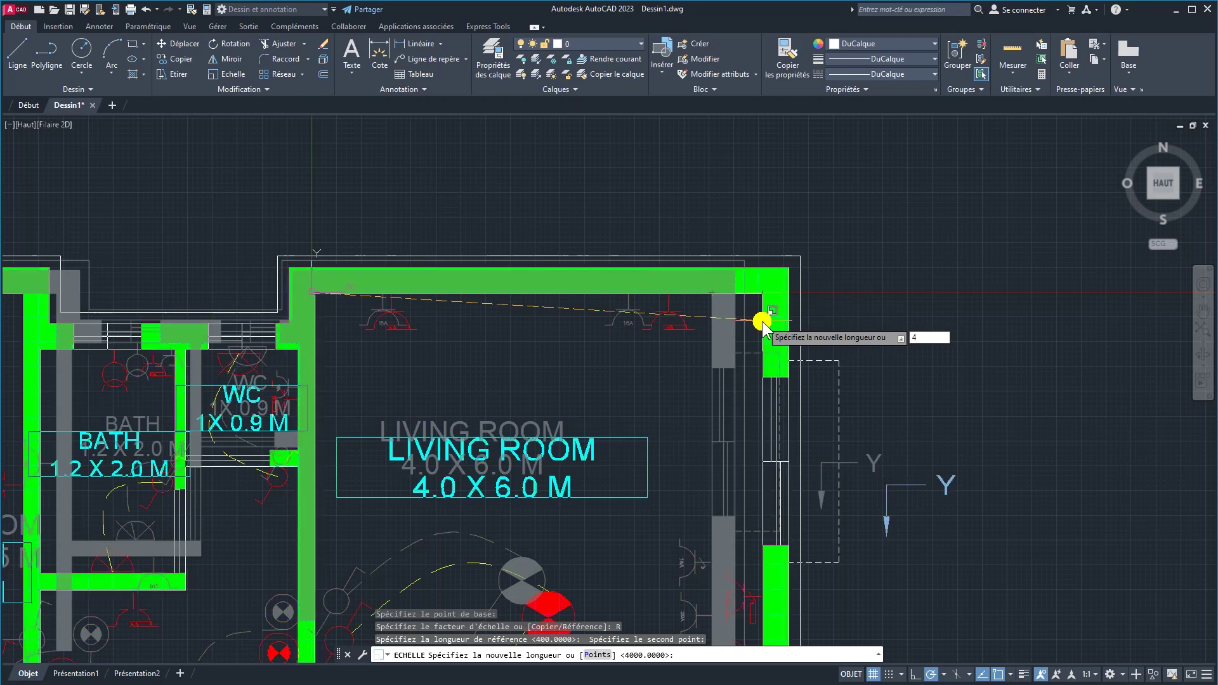
key(Return)
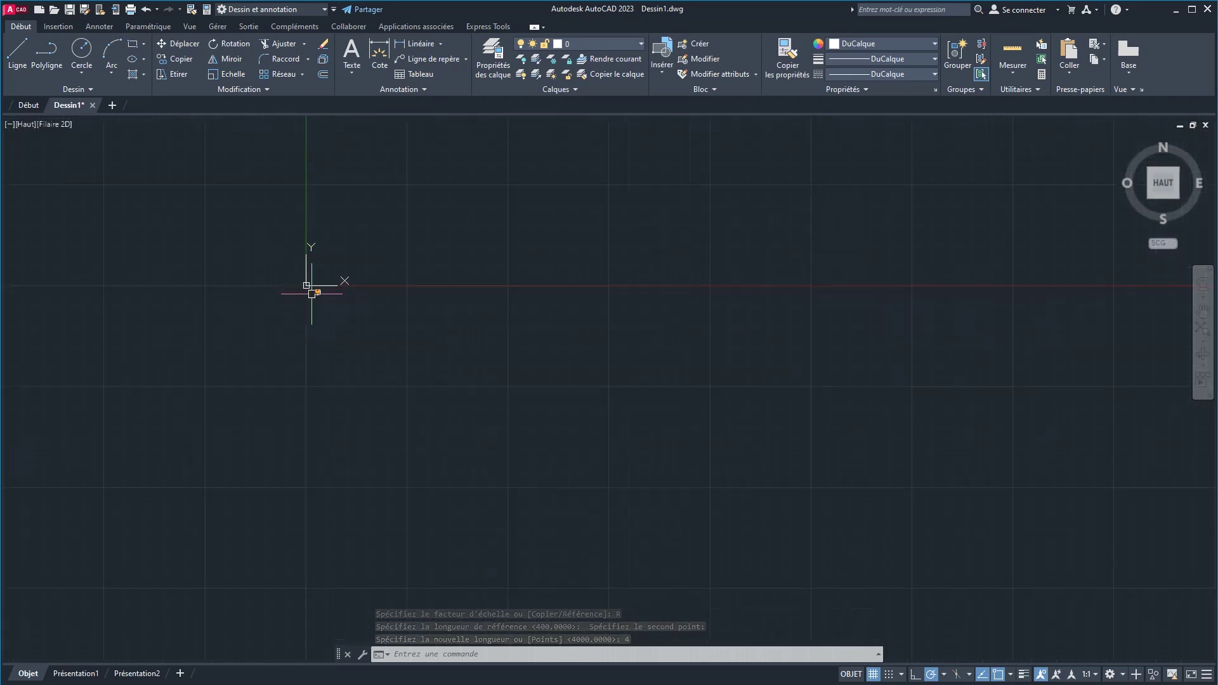
Zoom onto the shrunken plan and run REGEN to smooth the wiring arcs
scroll(311, 293, up, 3)
scroll(311, 294, up, 3)
mouse_move(311, 293)
middle_down()
mouse_move(558, 395)
mouse_move(558, 352)
middle_up()
scroll(493, 409, up, 5)
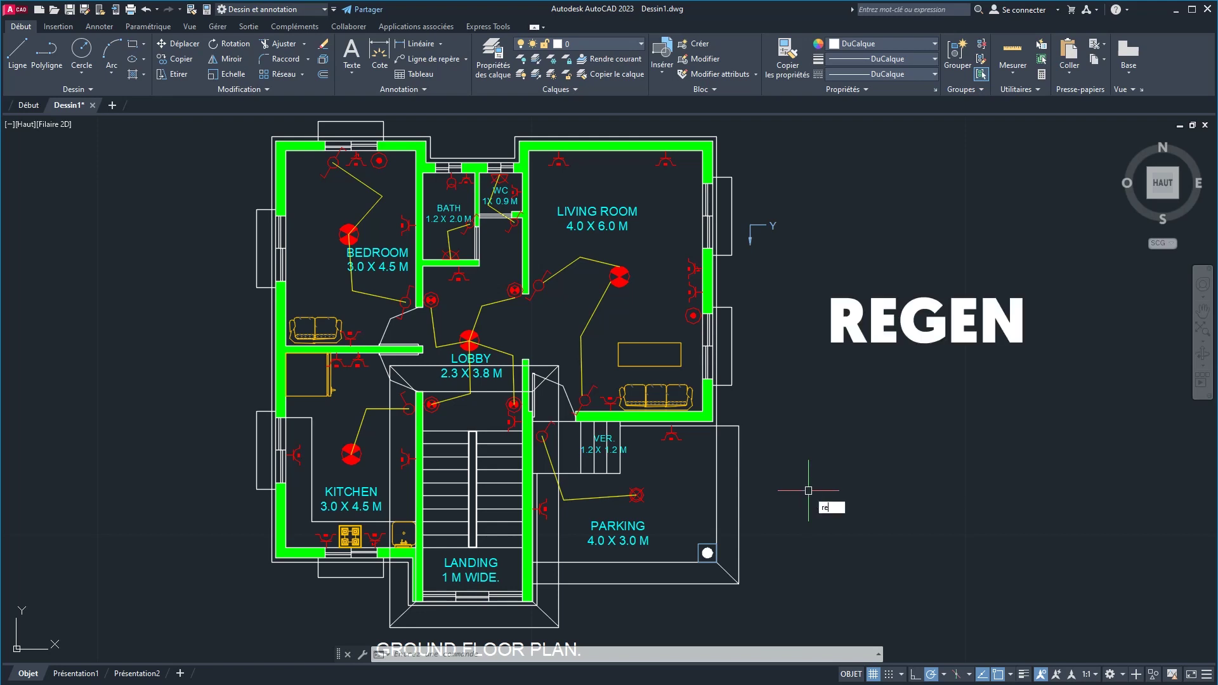
text(gen)
key(Return)
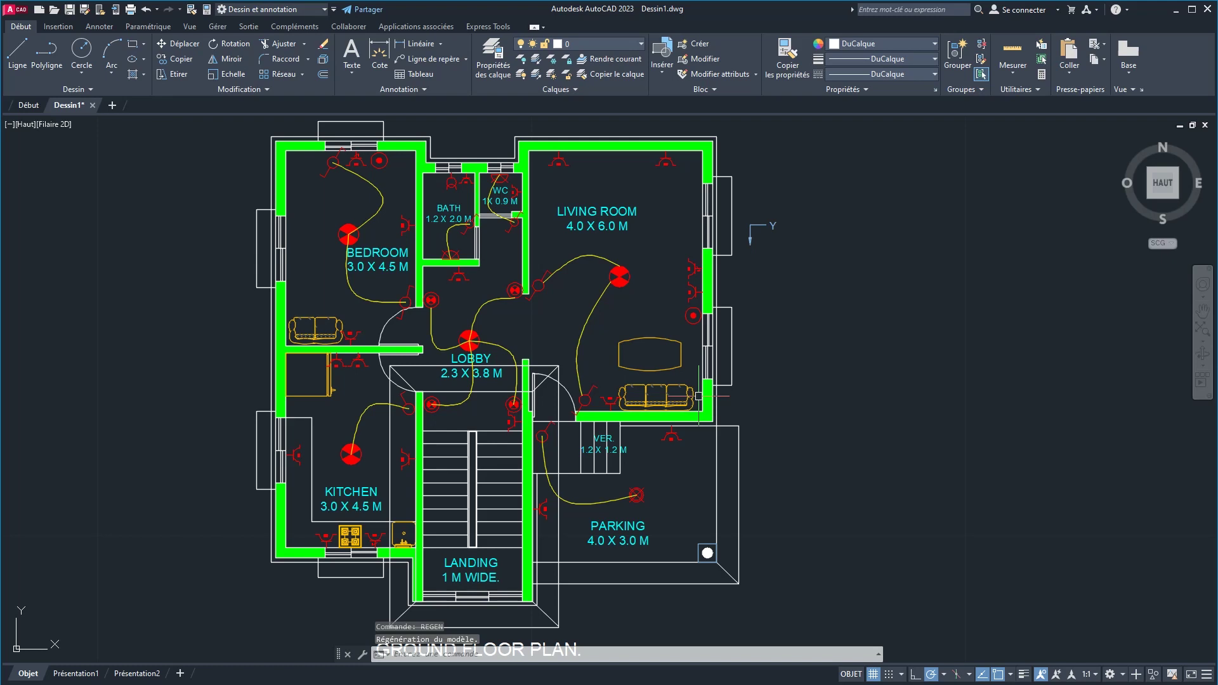
Add a dimension reading 4 across the living room's top wall
click(378, 48)
middle_drag(610, 177, 605, 211)
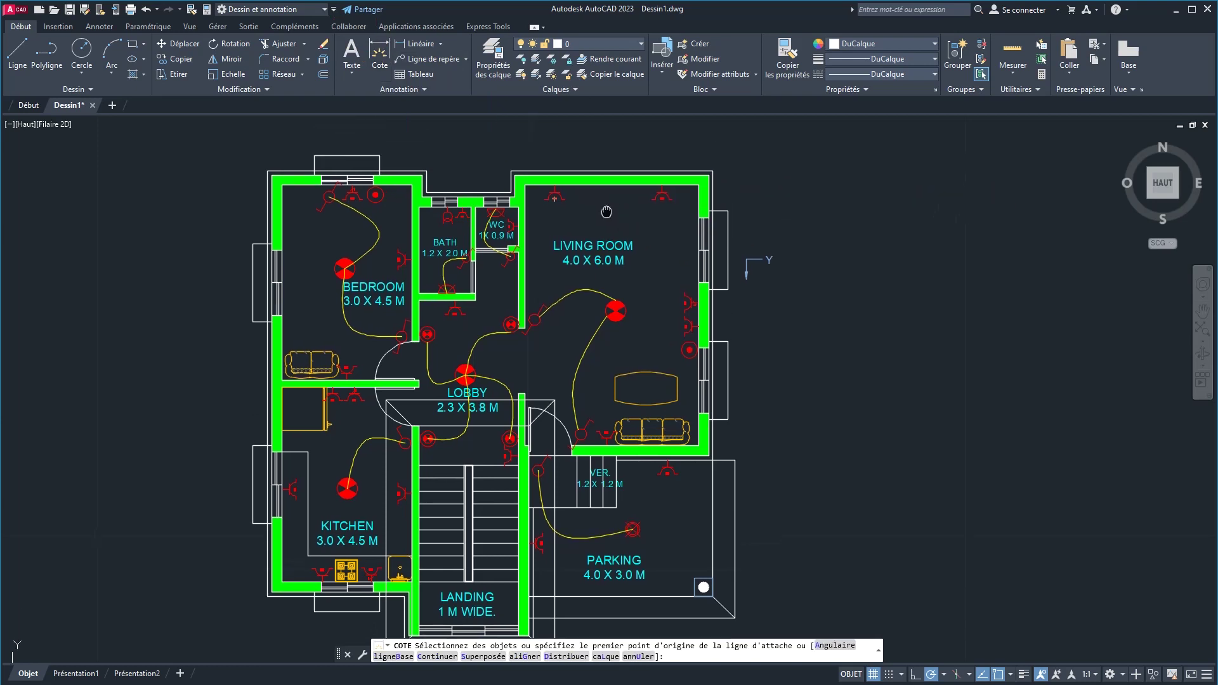
click(269, 172)
click(708, 176)
scroll(691, 219, down, 6)
click(691, 219)
key(Return)
Zoom in to inspect the oversized dimension arrows, then cancel with Esc
scroll(688, 221, up, 10)
scroll(686, 221, down, 4)
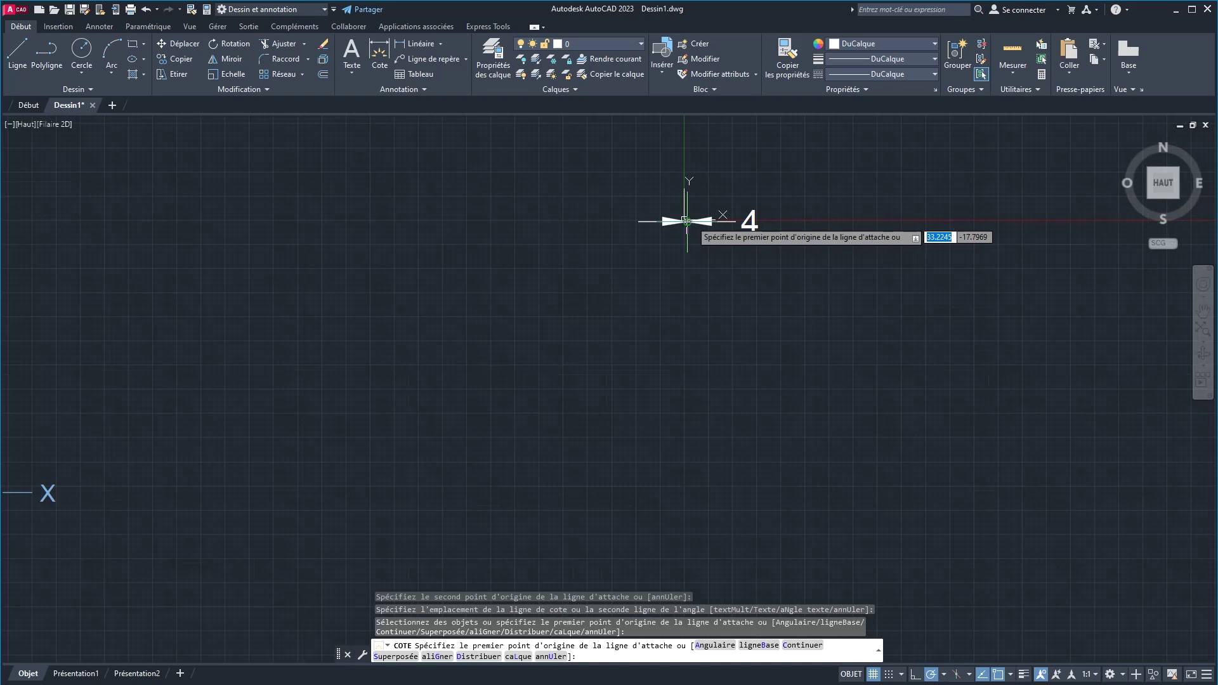
scroll(736, 222, up, 10)
scroll(773, 193, down, 2)
middle_drag(369, 151, 375, 234)
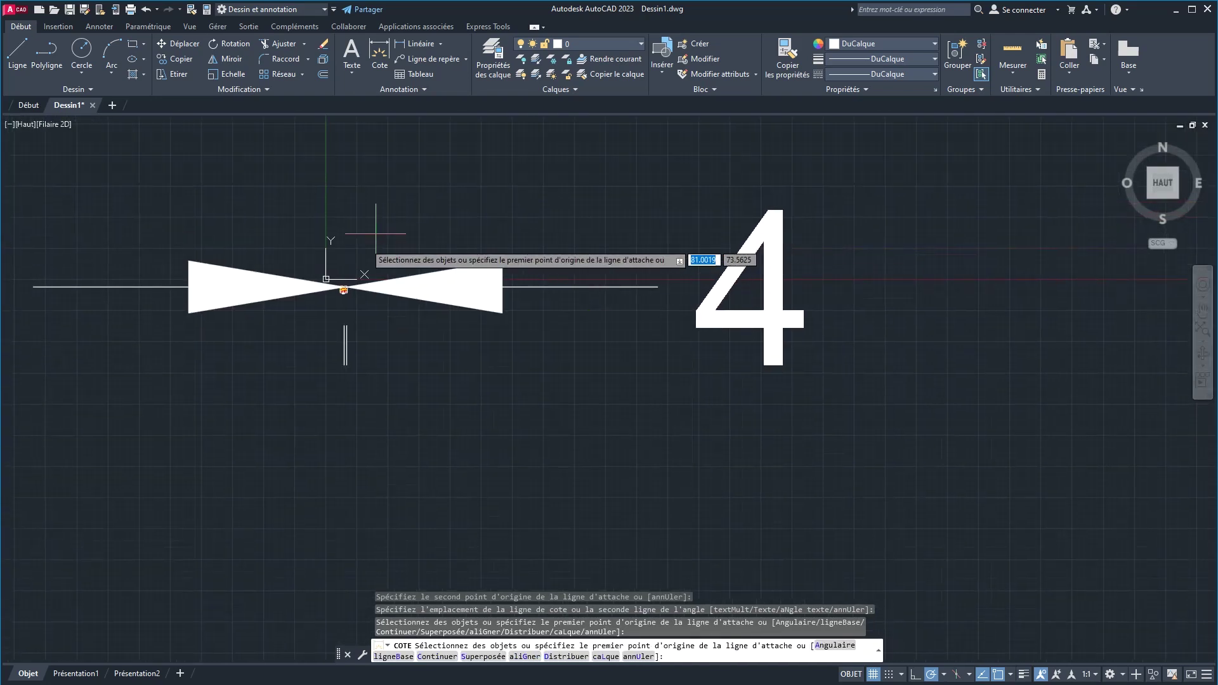
scroll(345, 293, up, 10)
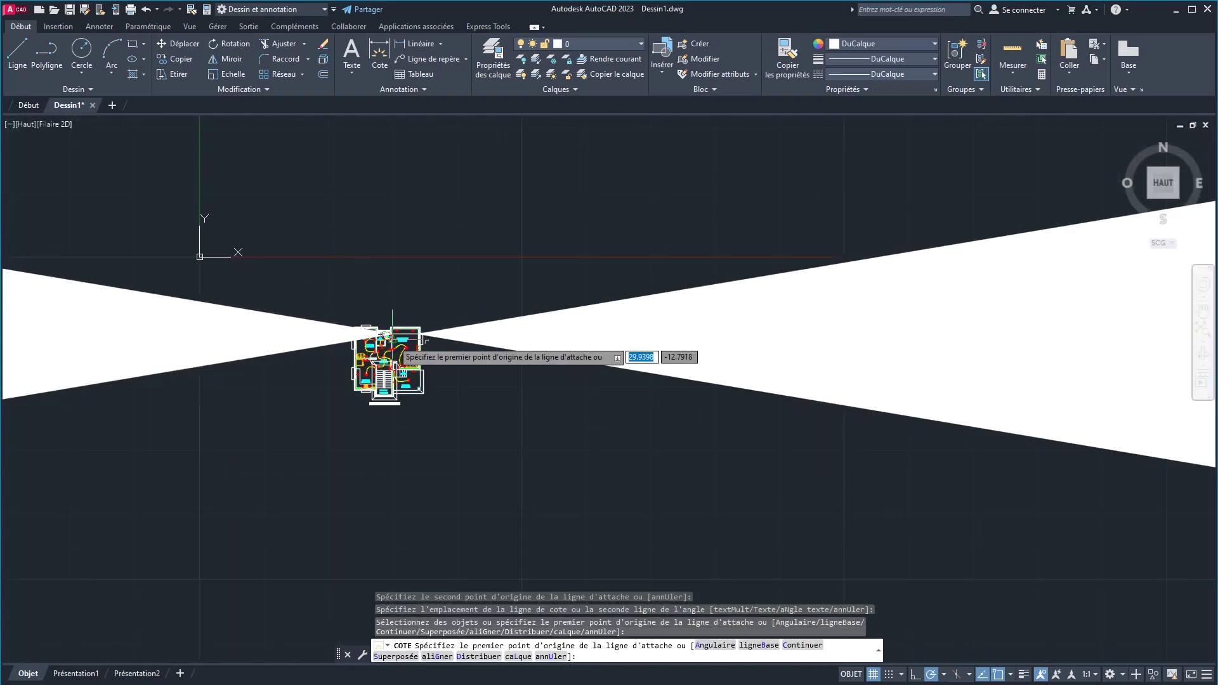
key(Escape)
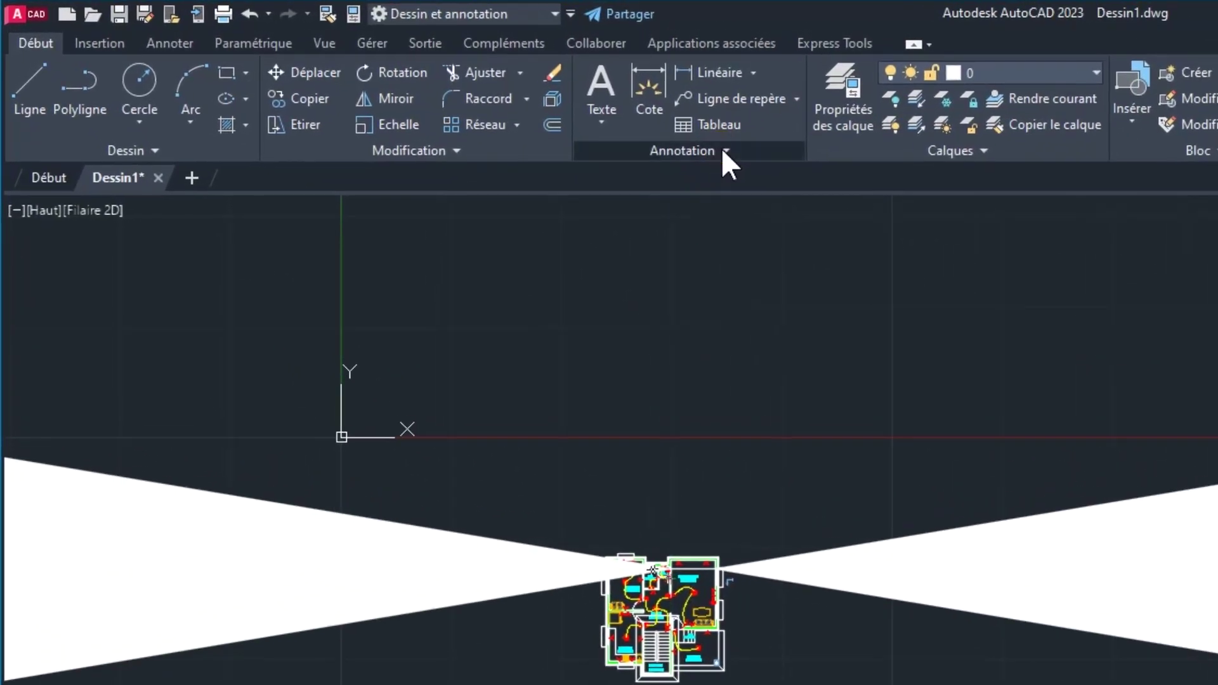
Set the ISO-25 style's overall scale (Ajuster tab) to 0.1 and close the style manager
click(725, 151)
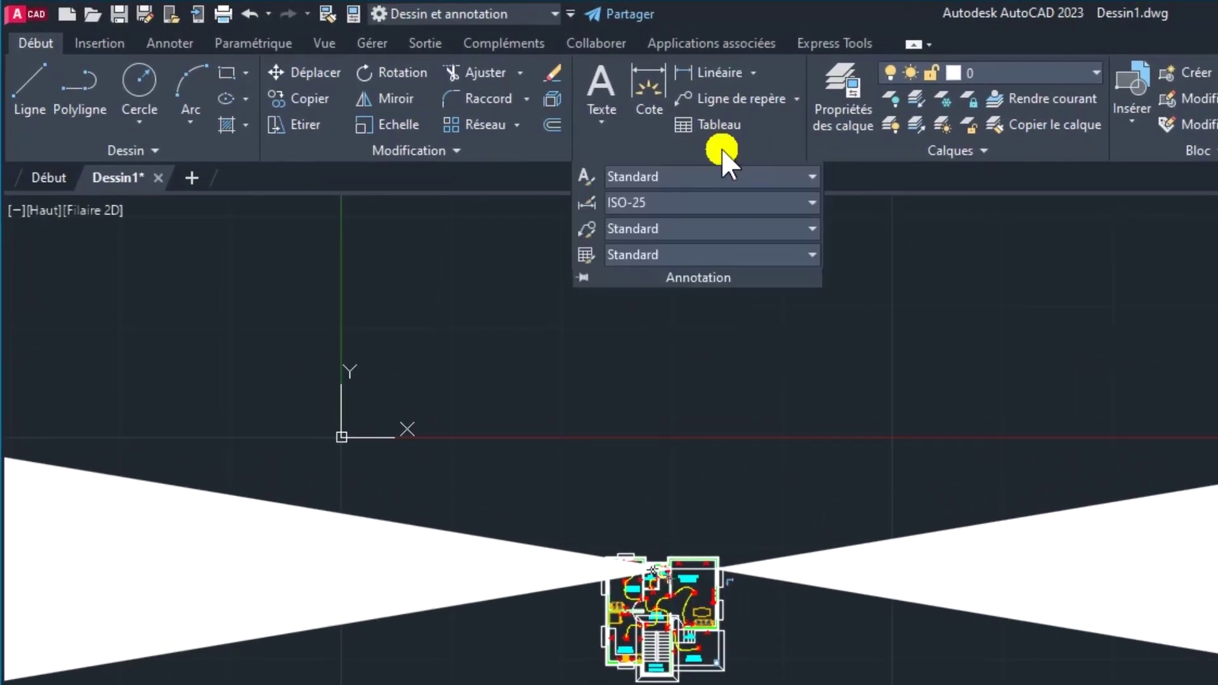
click(583, 203)
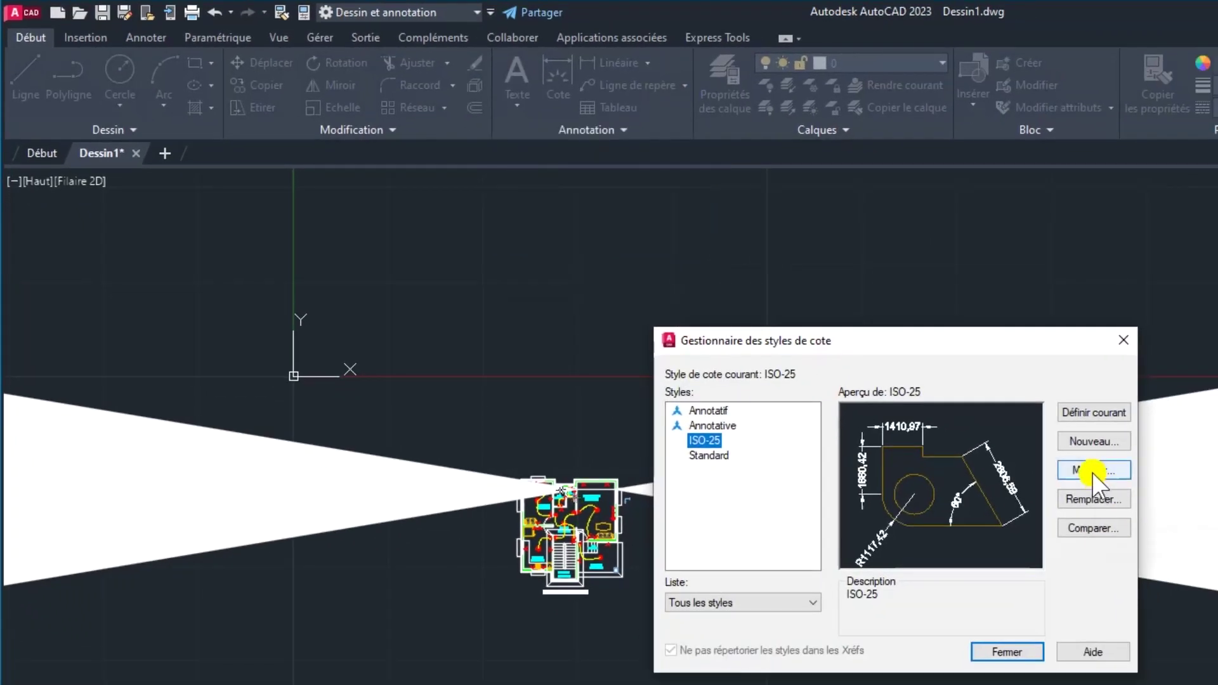
click(1091, 472)
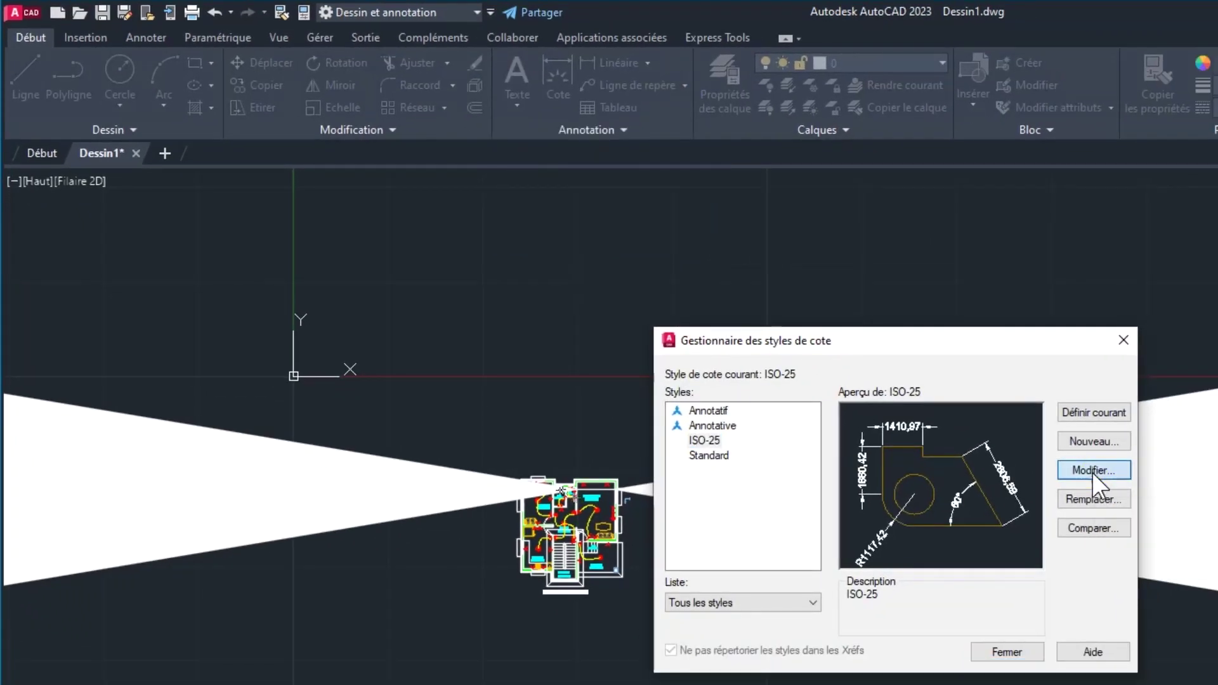
click(1091, 472)
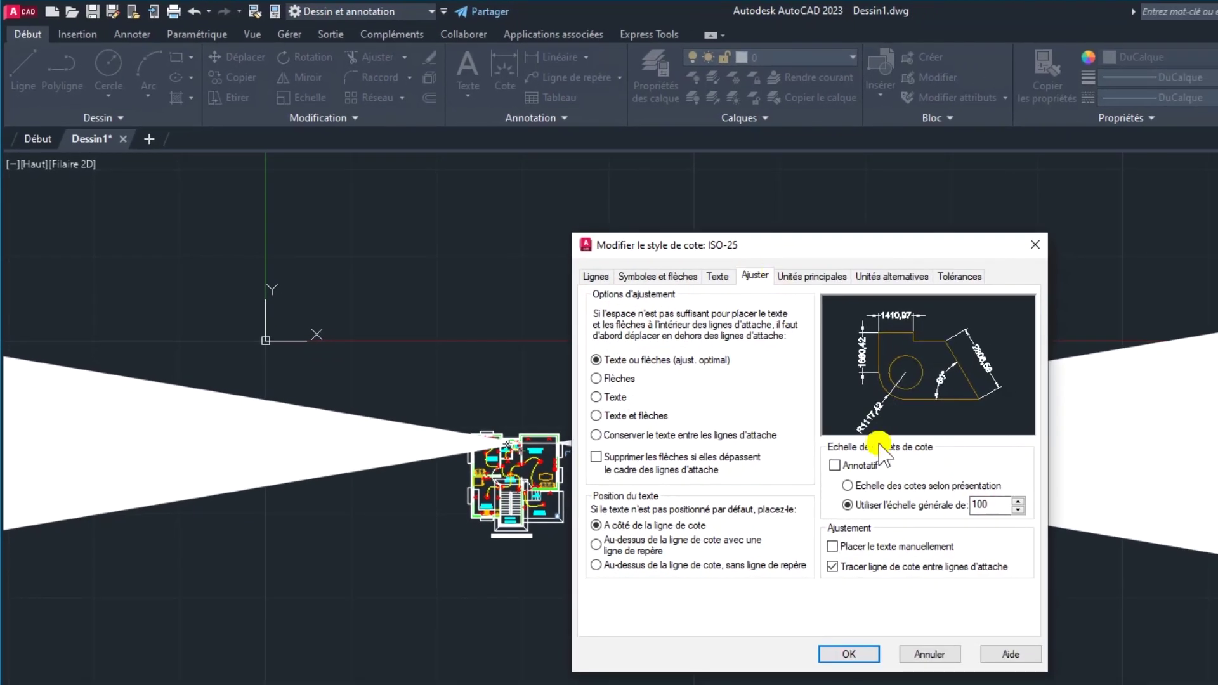
click(996, 505)
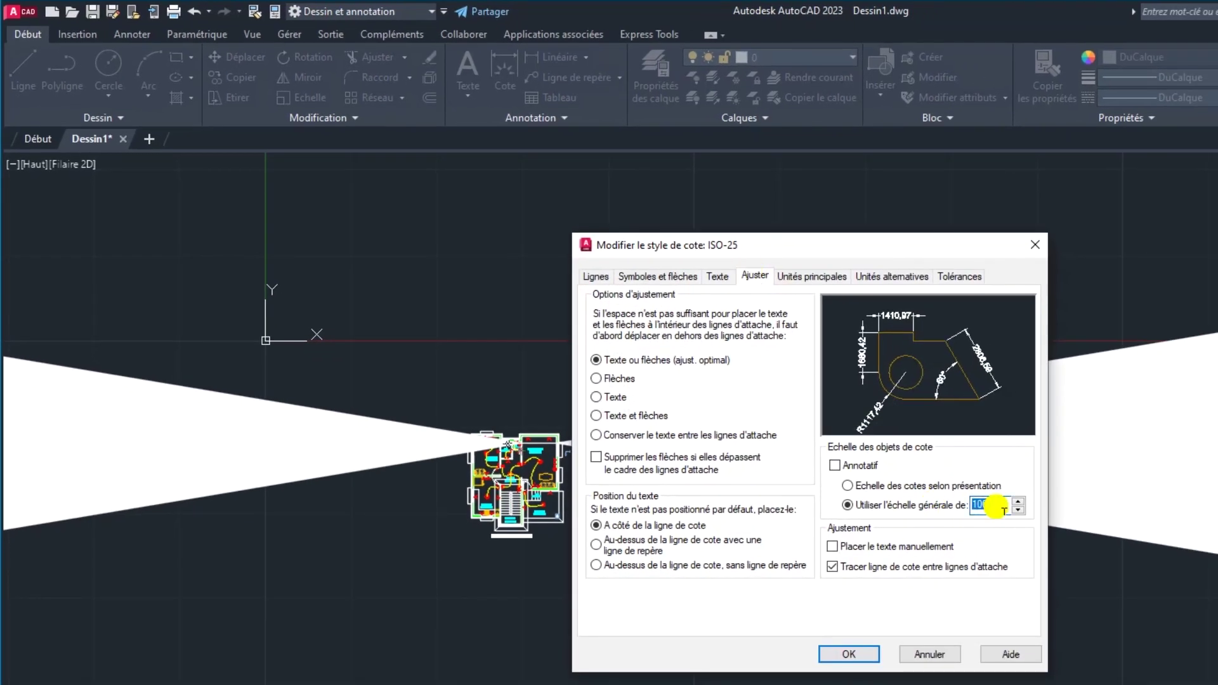
text(0.1)
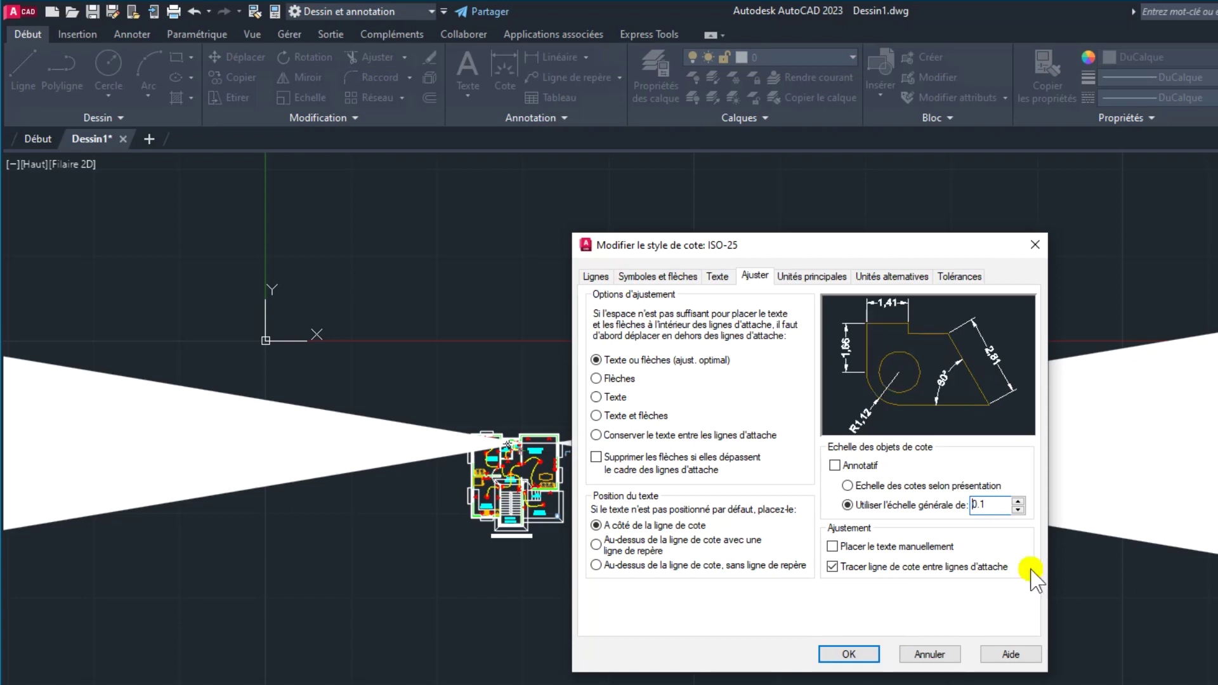
click(848, 654)
click(911, 590)
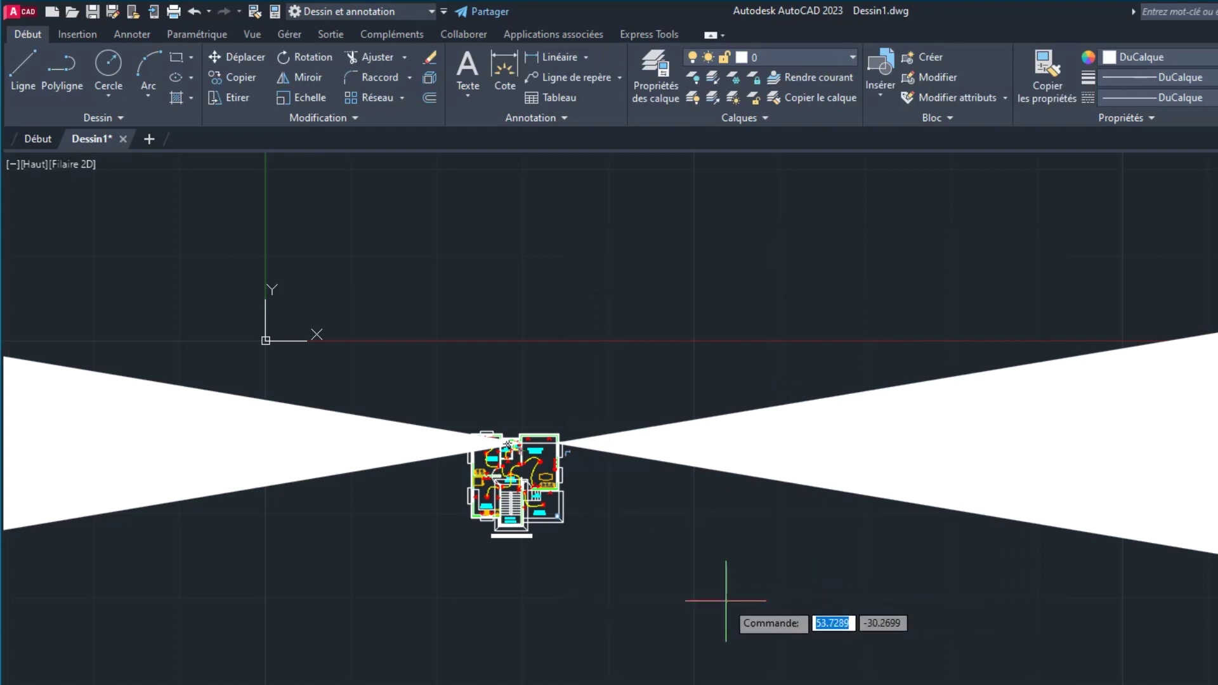
Run REGEN, then zoom in on the living room and its 4 dimension
text(REGEN)
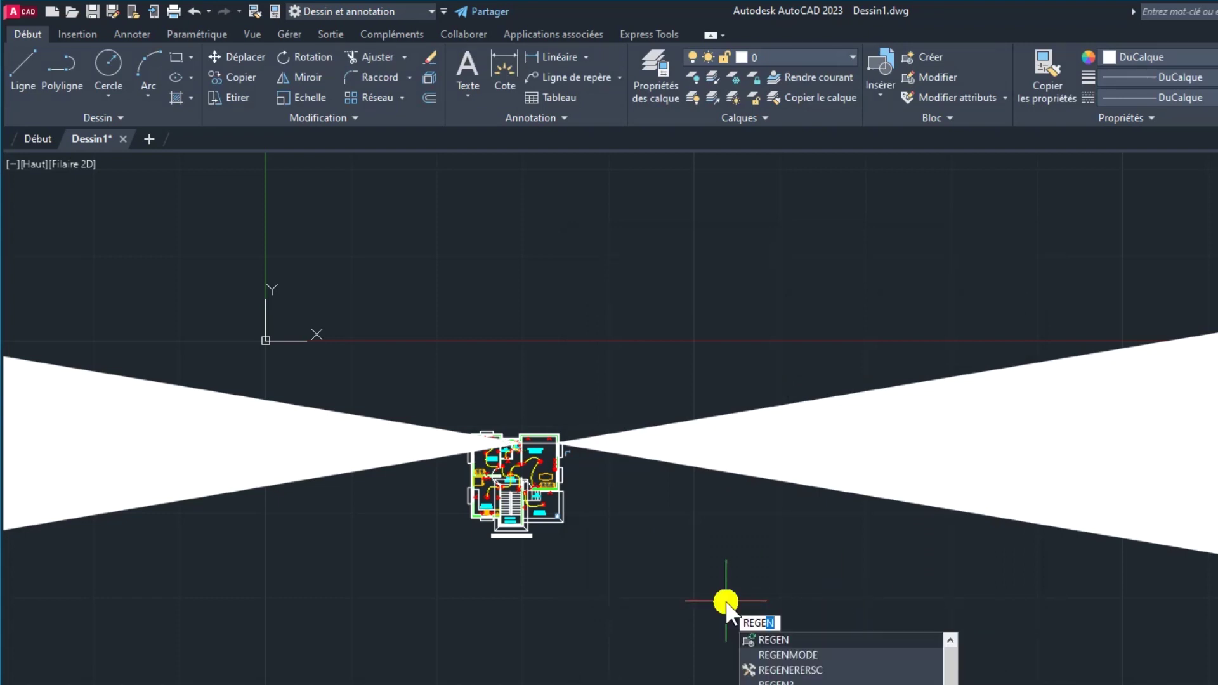
key(Return)
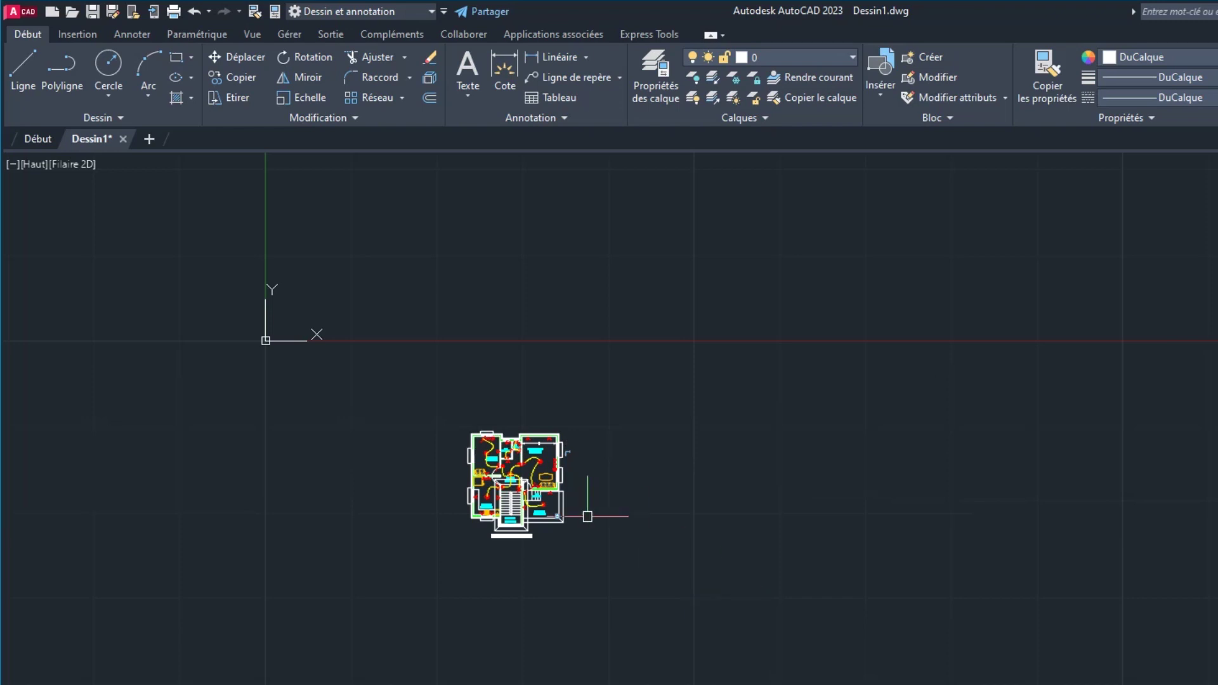
scroll(566, 452, up, 5)
scroll(455, 283, up, 3)
scroll(455, 283, up, 2)
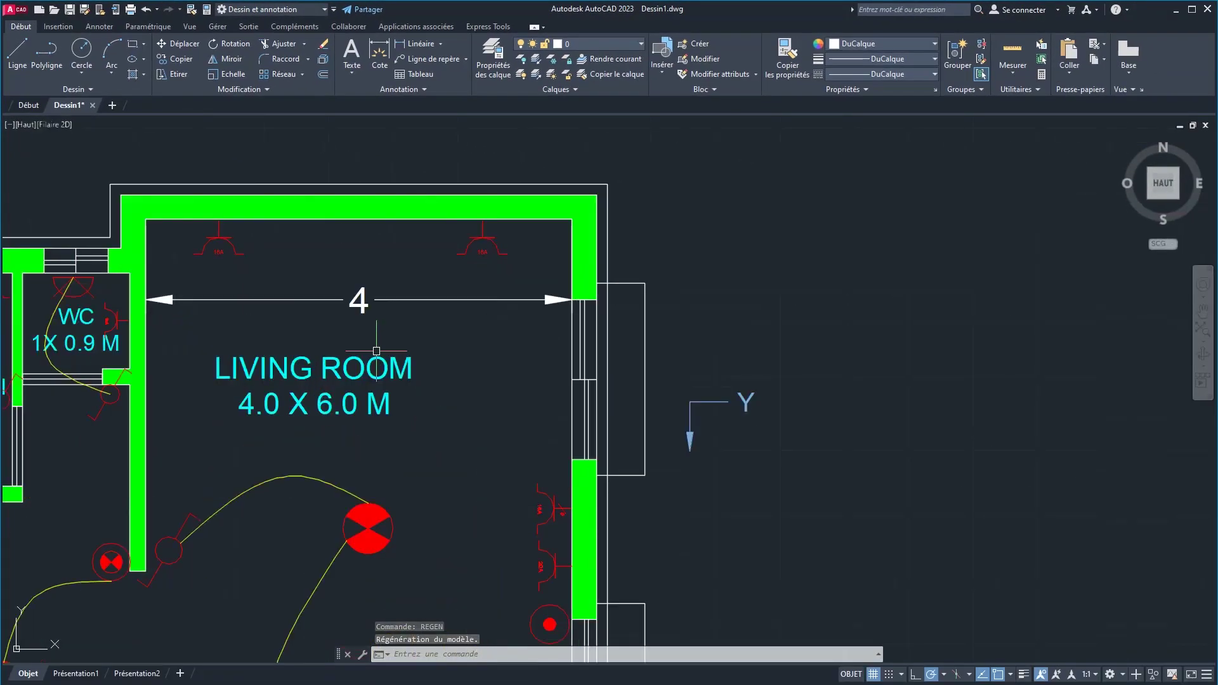
scroll(454, 283, up, 2)
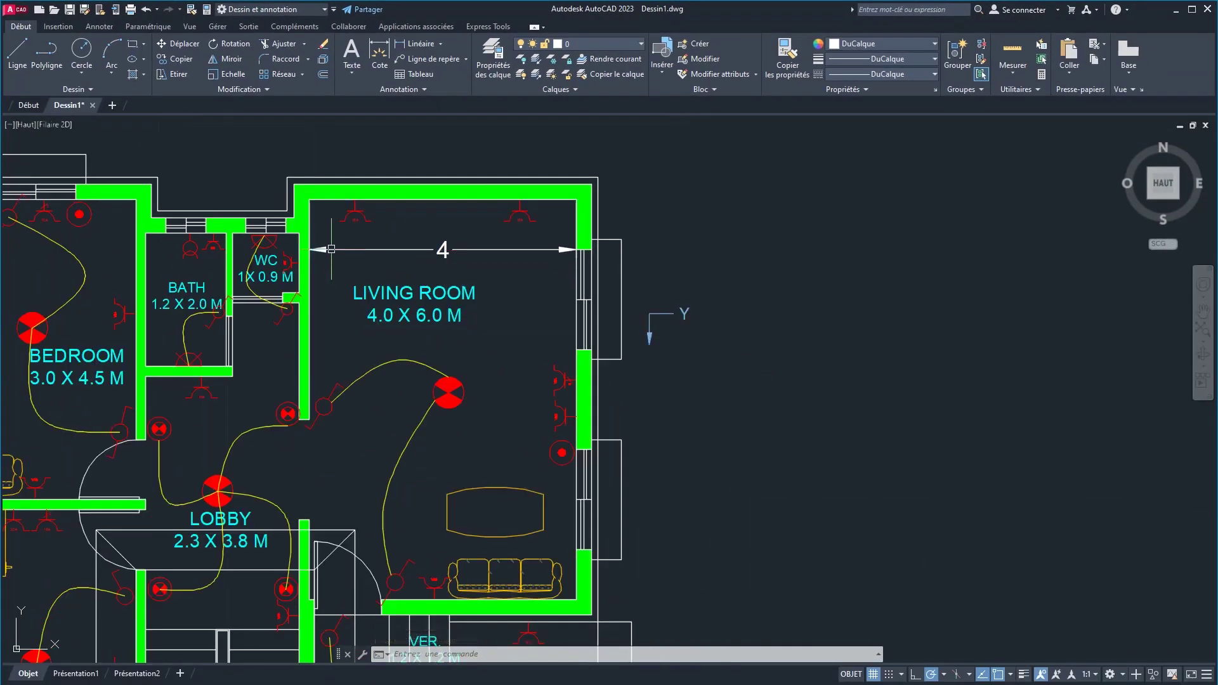
middle_drag(457, 348, 479, 318)
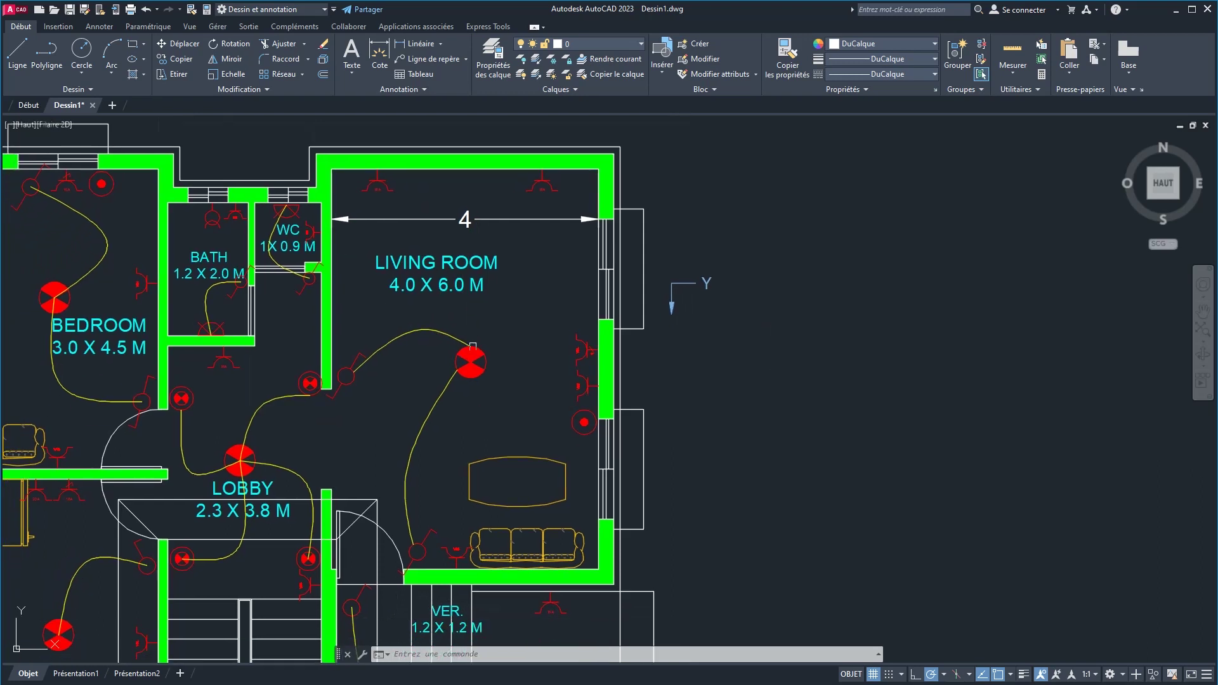
Dimension the living room's height top to bottom as 6, then zoom out and end the command
click(378, 50)
click(596, 170)
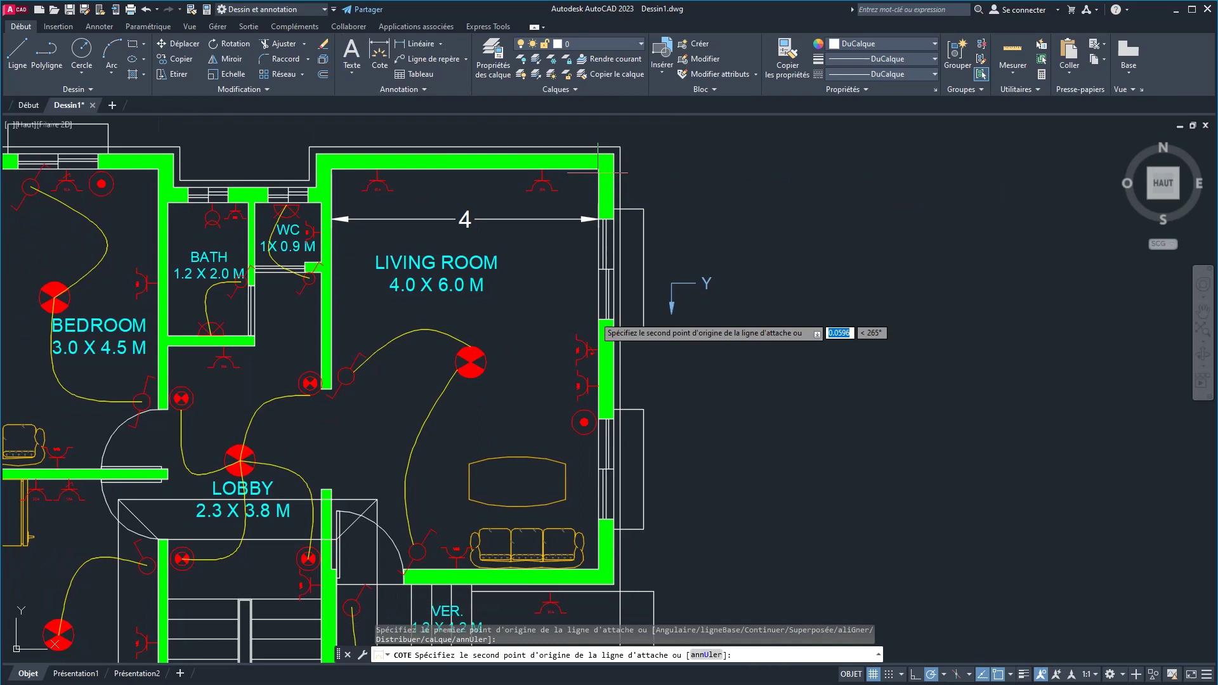
click(597, 574)
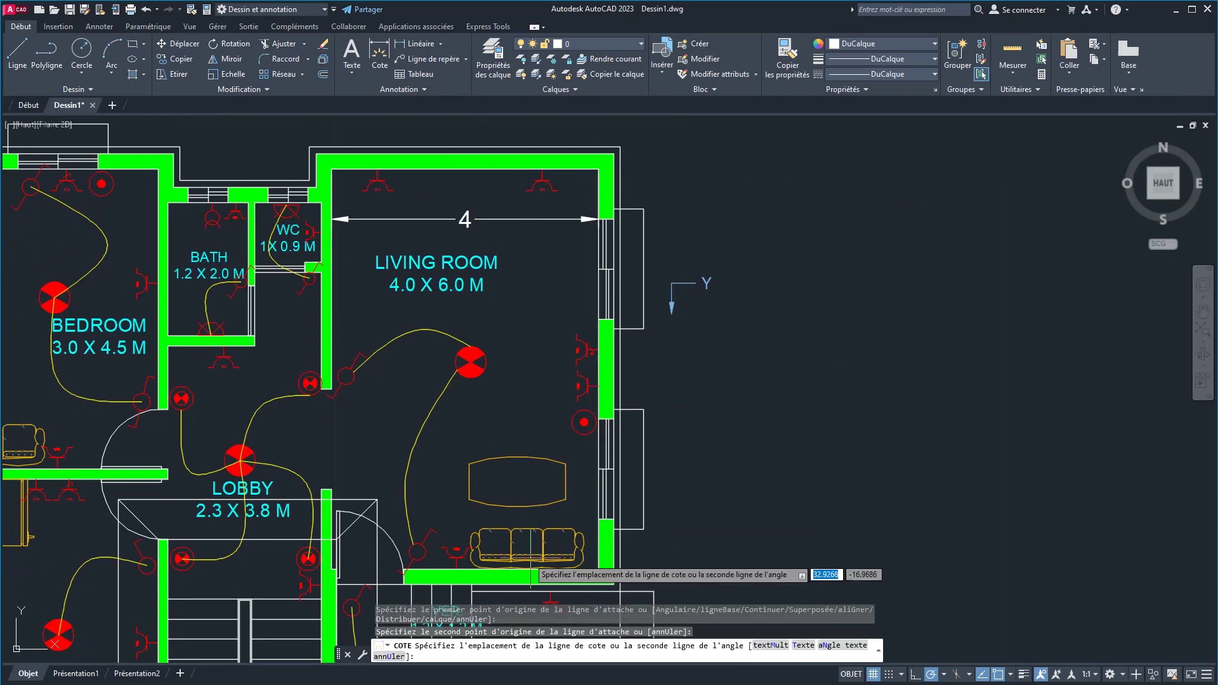
click(545, 557)
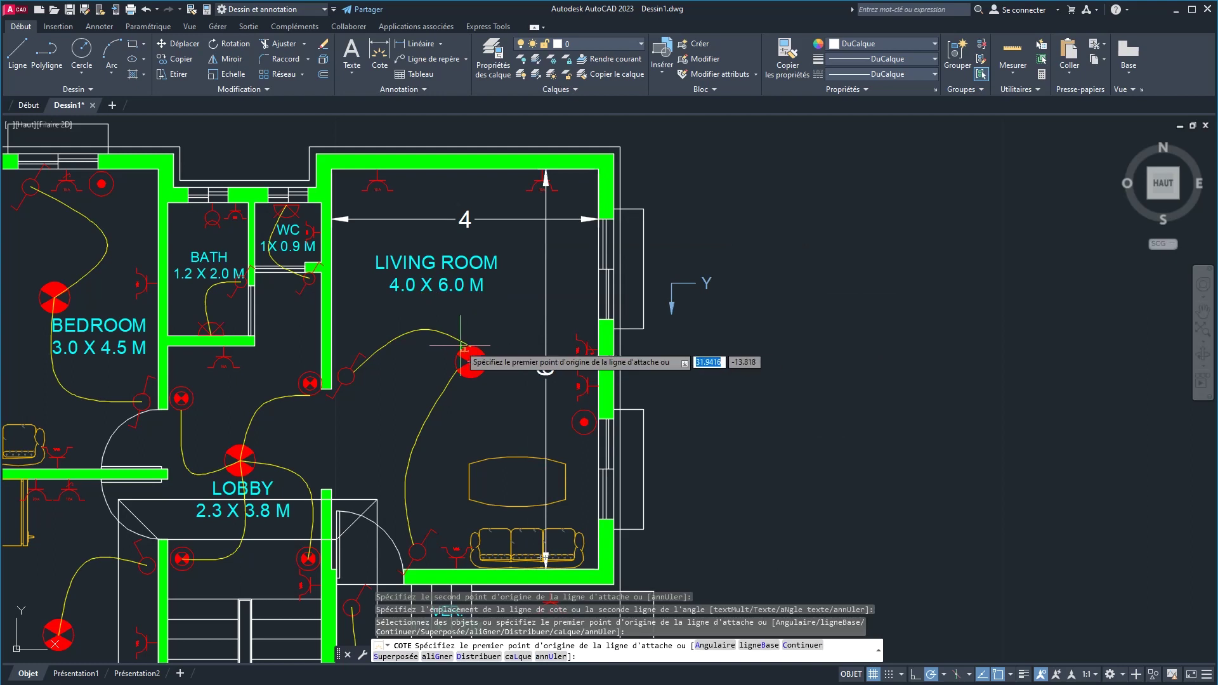
scroll(470, 362, down, 2)
middle_drag(470, 361, 569, 267)
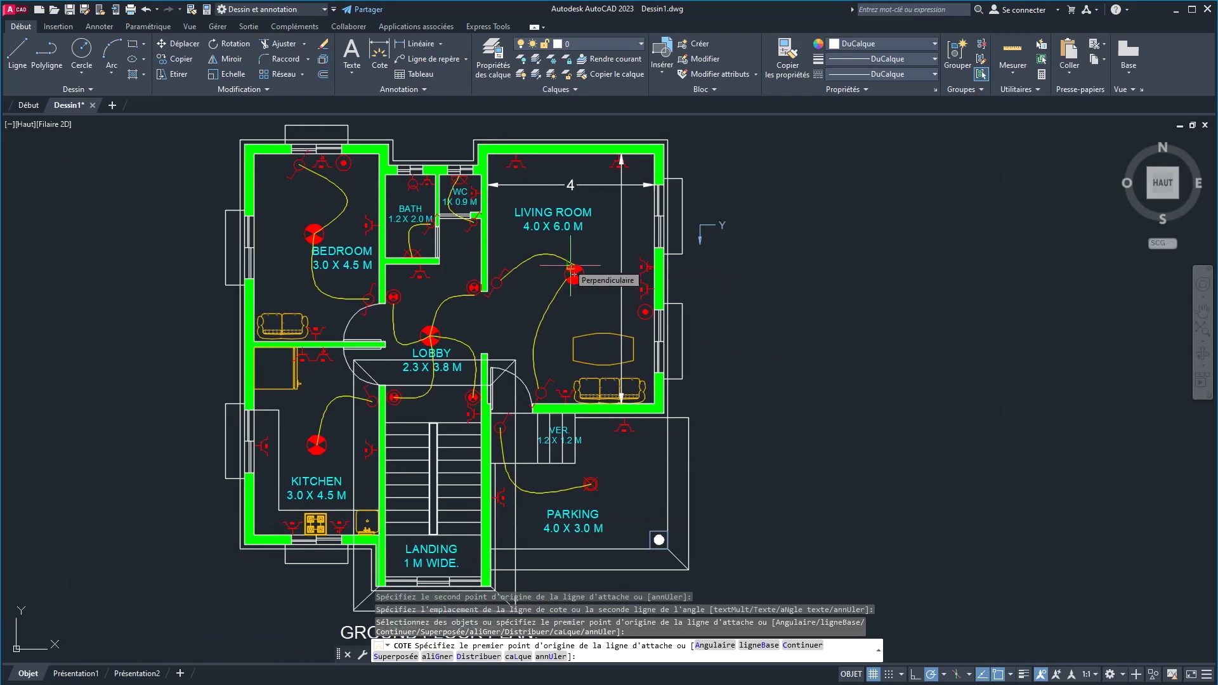
key(Escape)
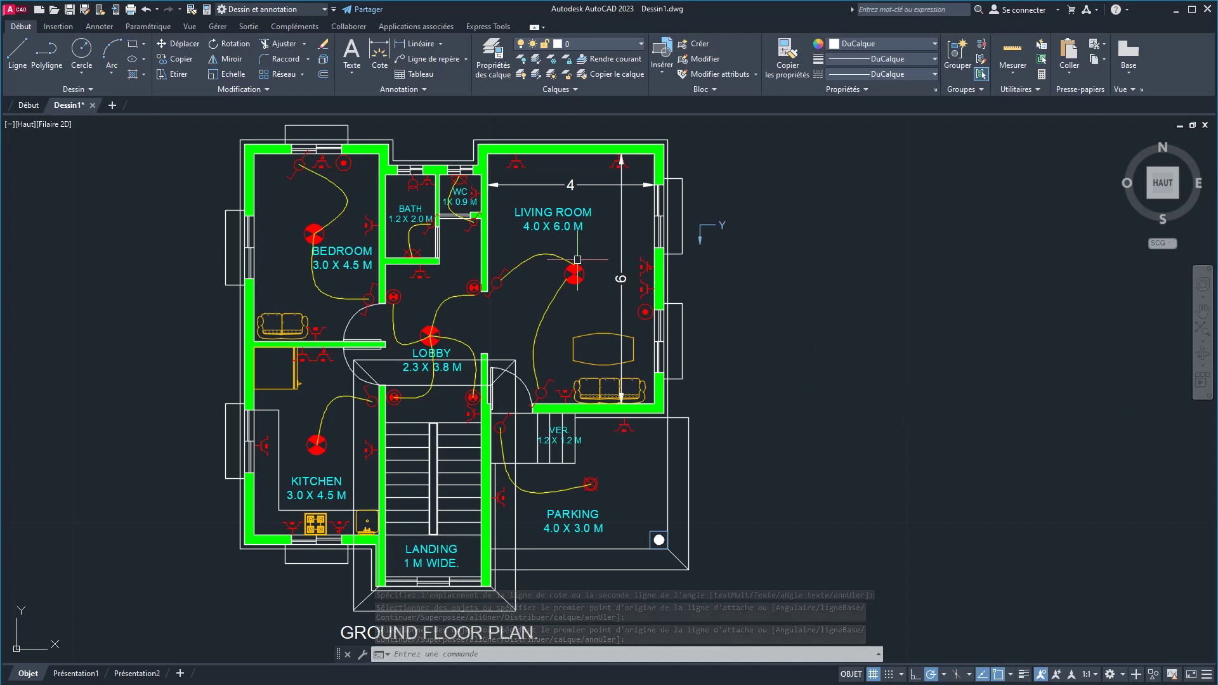
scroll(577, 259, up, 2)
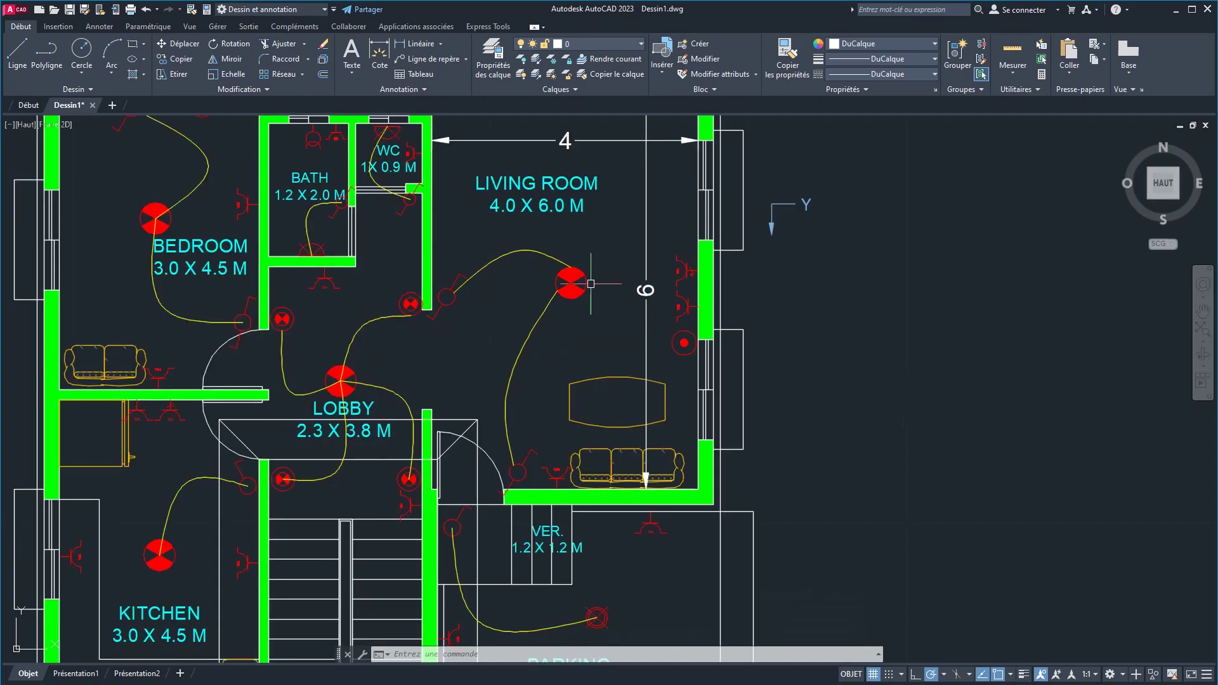
Zoom in and out until the whole ground floor plan with its 4 and 6 dimensions fits on screen
scroll(590, 283, down, 3)
scroll(590, 284, up, 1)
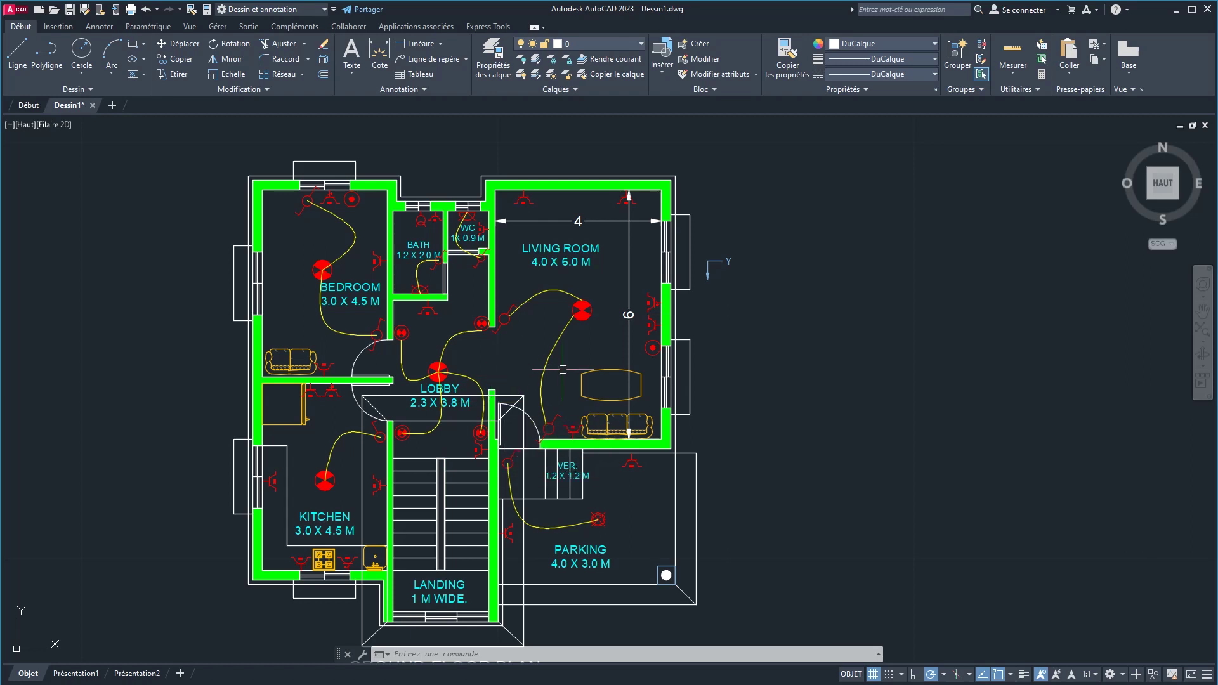
scroll(541, 312, up, 4)
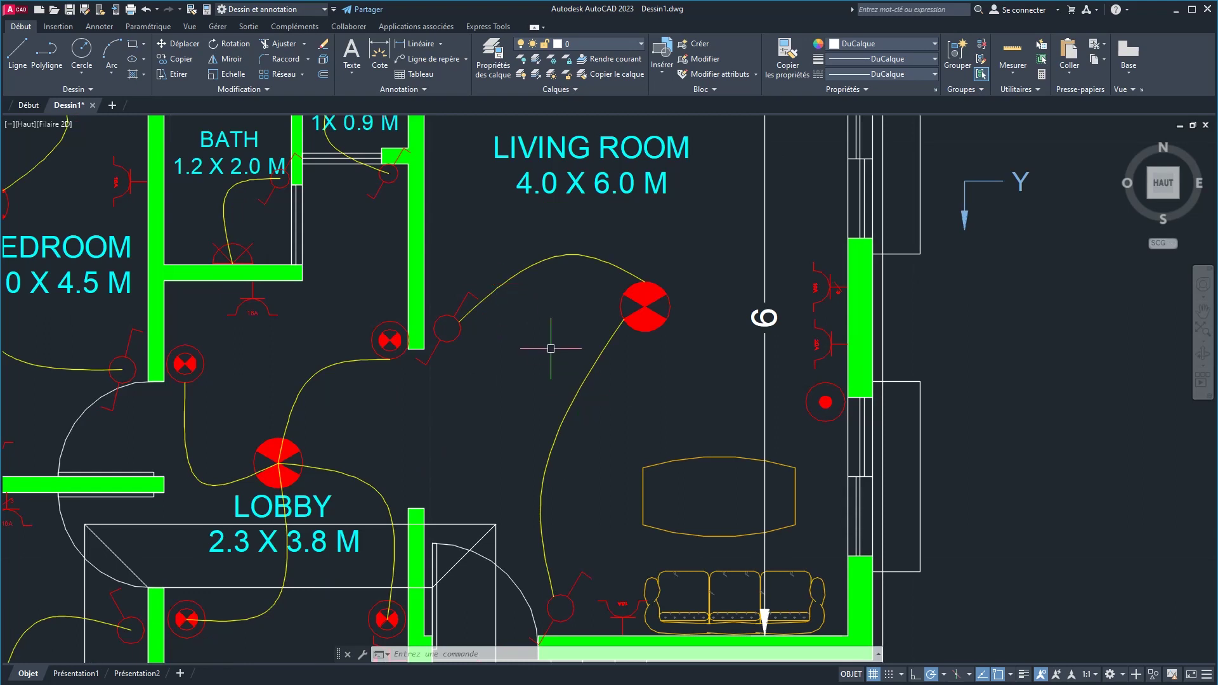
scroll(552, 340, down, 4)
scroll(535, 306, up, 2)
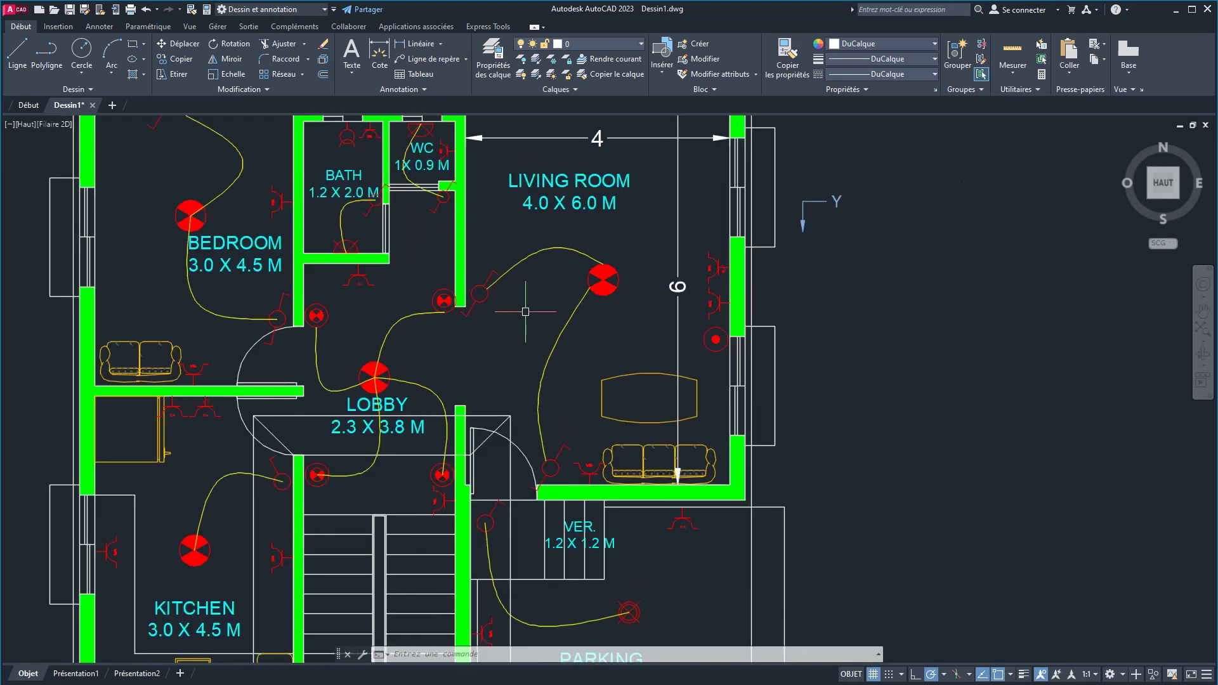
scroll(525, 312, down, 2)
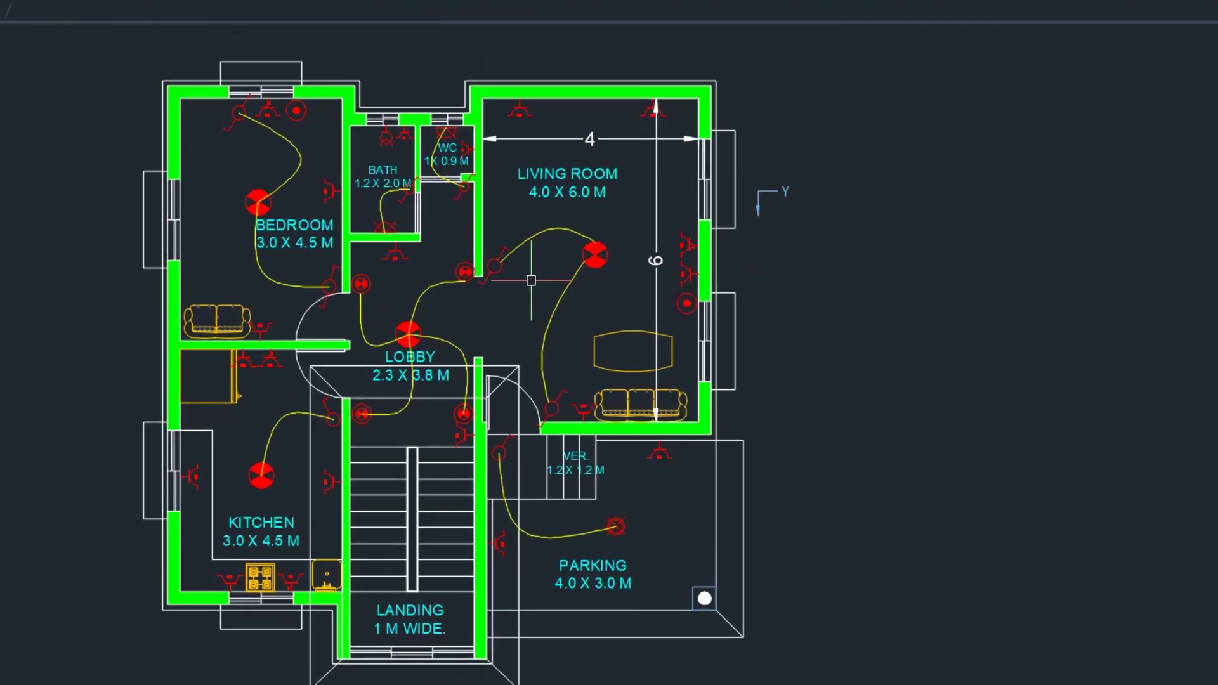
Change the linetype scale (LTSCALE) from 500 to 0.5
text(LTSCALE)
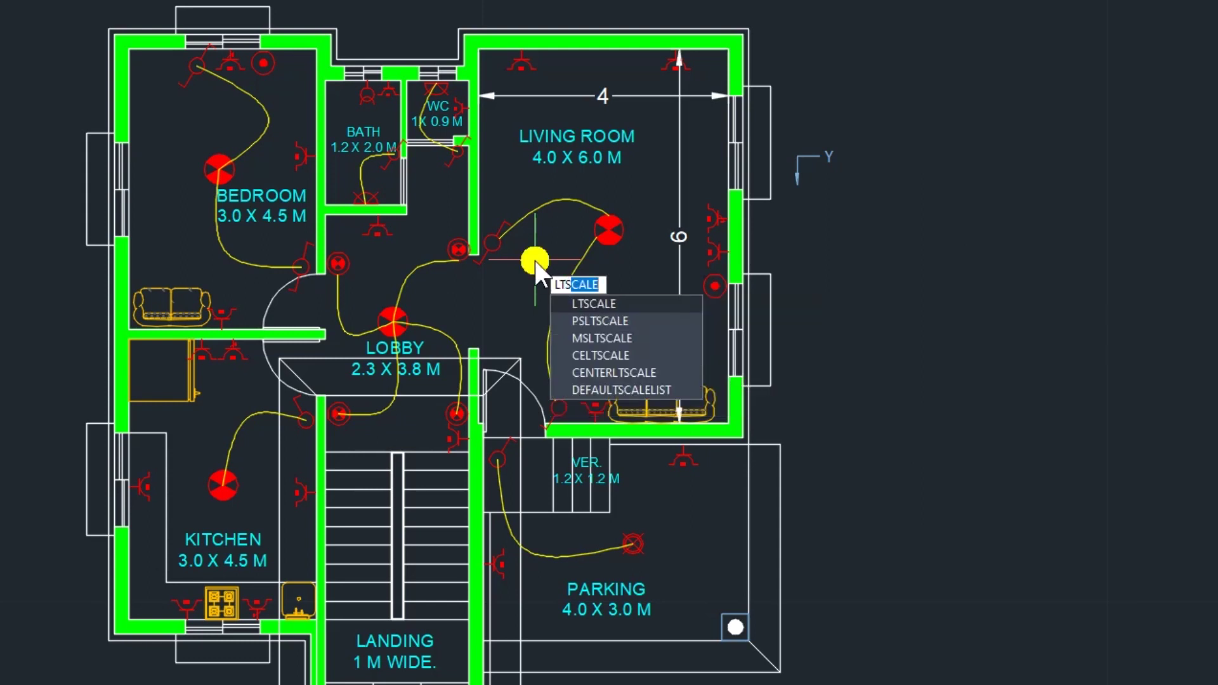
key(Return)
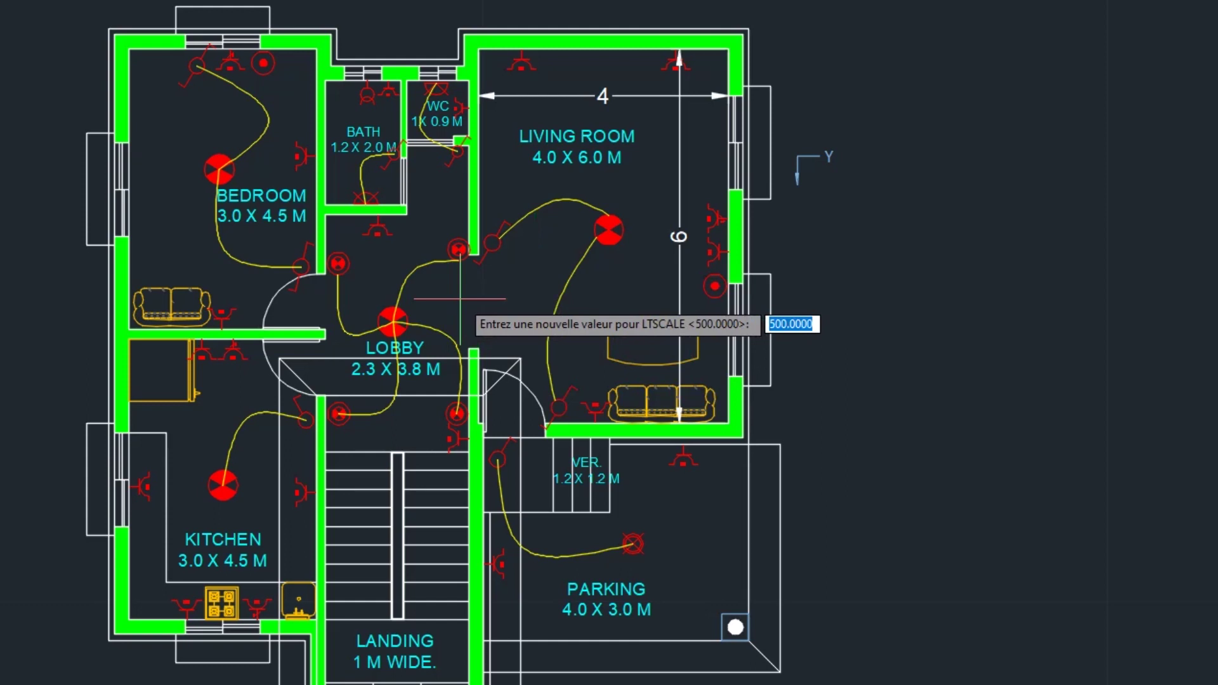
text(0 X 4.)
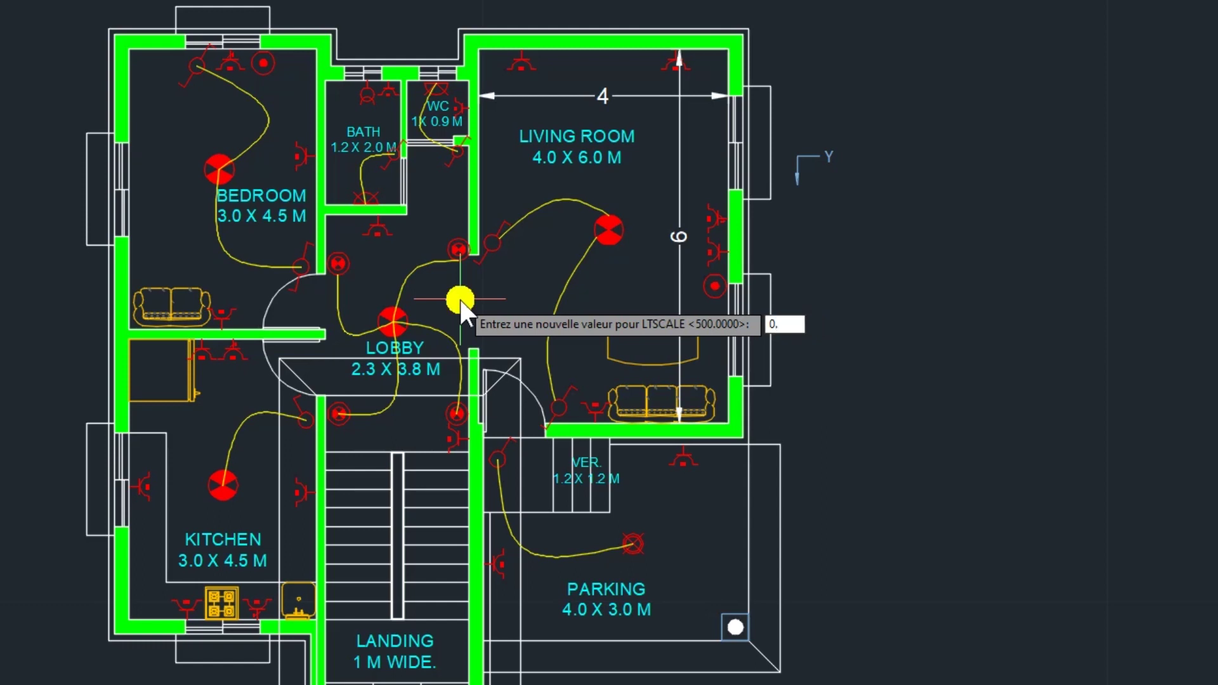
text(5)
key(Return)
Regenerate the drawing and pan around to check the wiring now shows dashed
text(R)
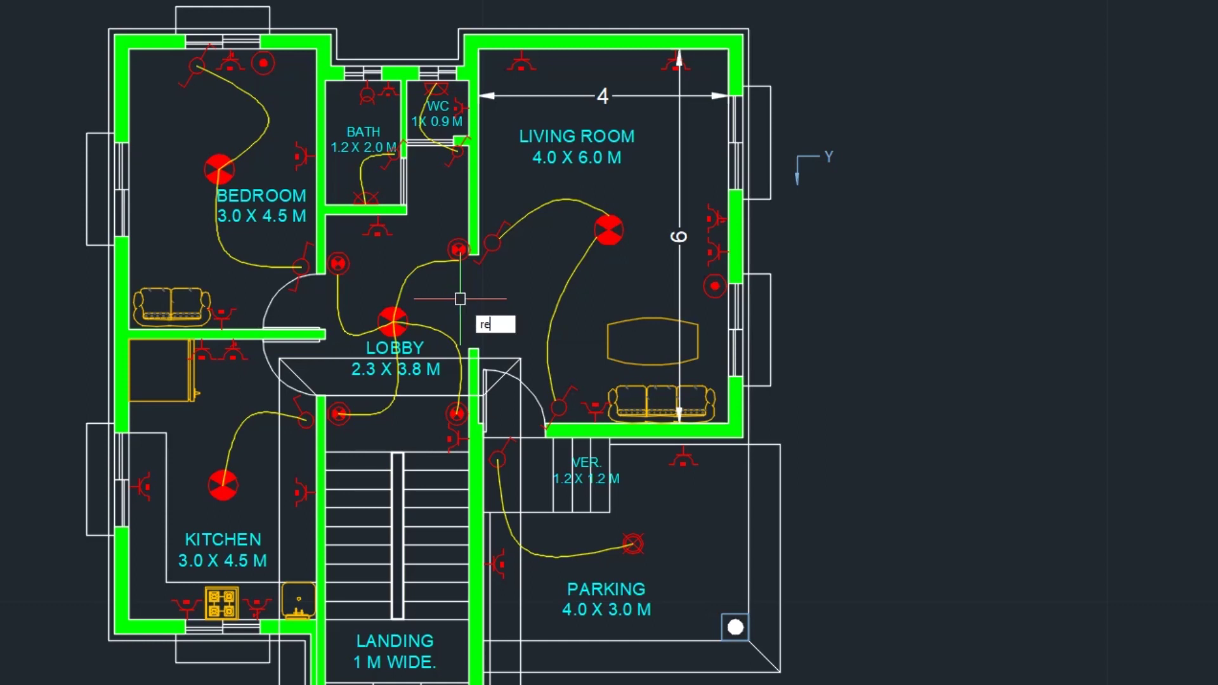
text(EGEN)
key(Return)
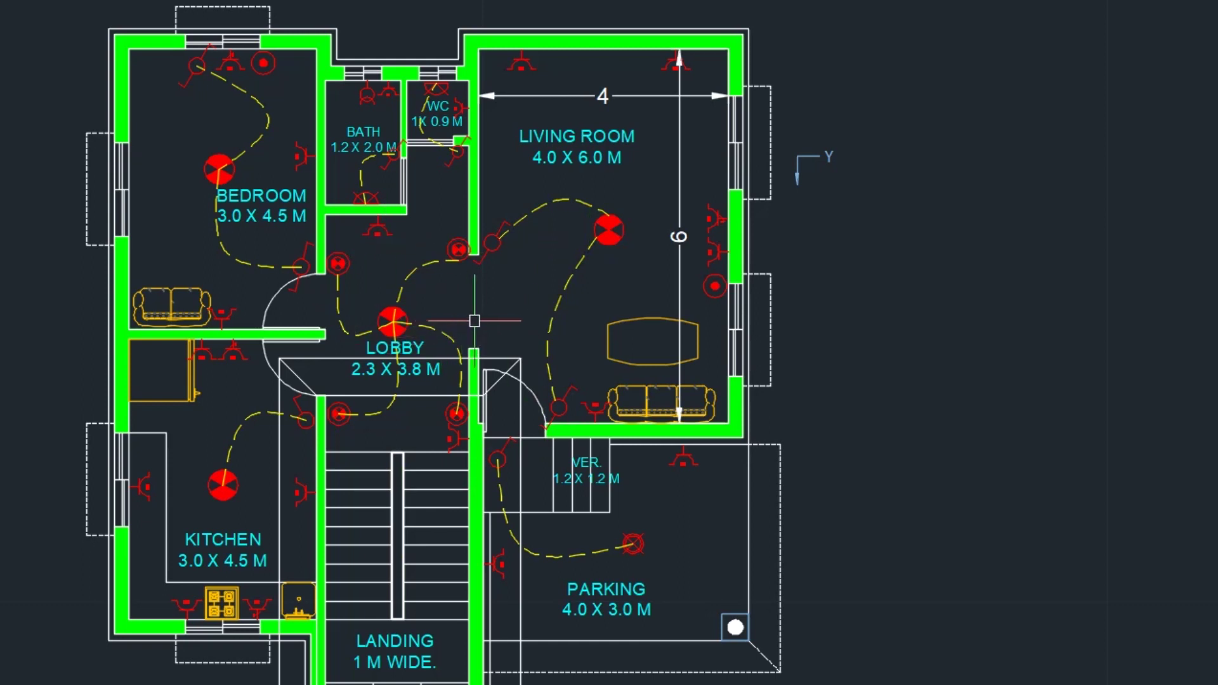
middle_drag(483, 316, 506, 323)
scroll(506, 322, down, 1)
middle_drag(438, 348, 357, 337)
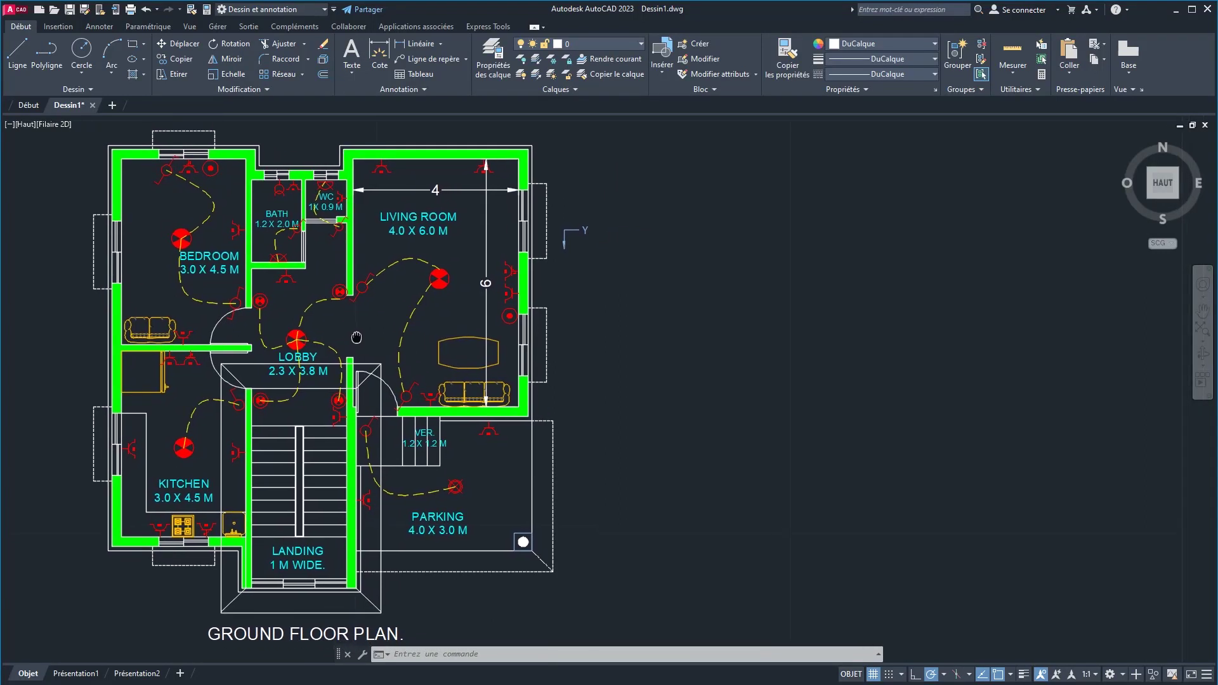